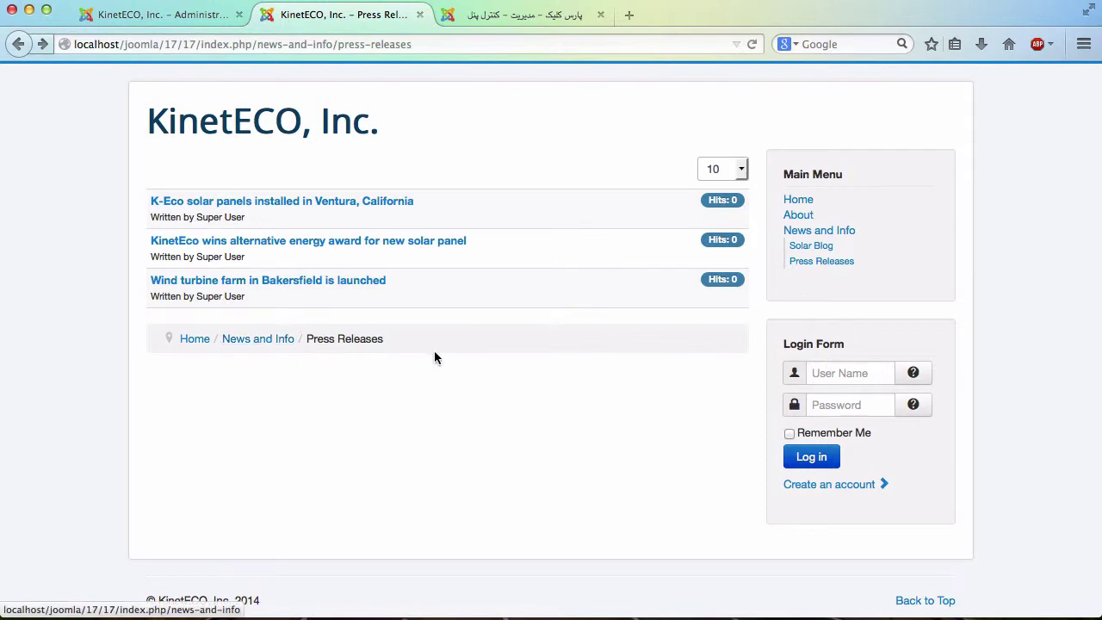
Highlight the breadcrumb trail text, then narrow the browser window to reveal the desktop.
drag(396, 338, 161, 334)
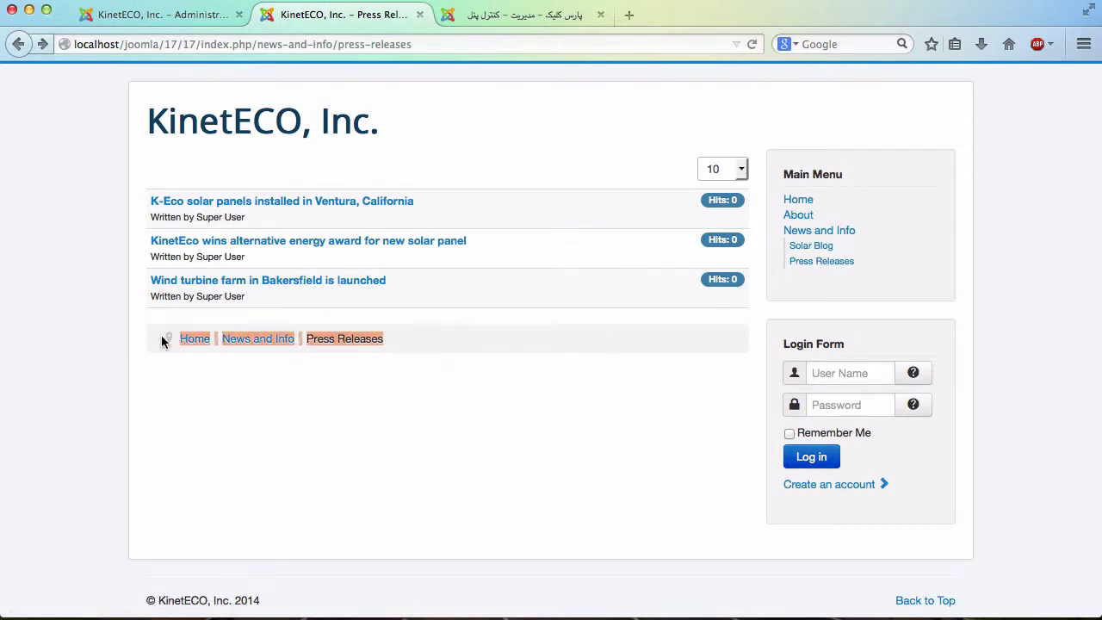
click(370, 392)
drag(1098, 386, 1098, 344)
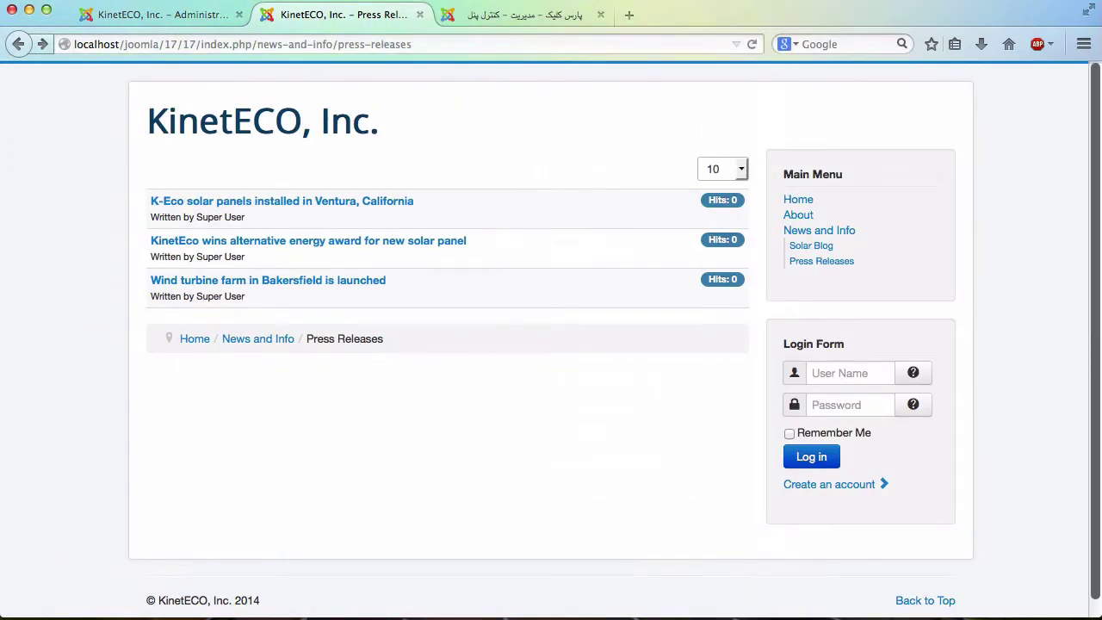
Open the Main Menu's Press Releases item and expand its Advanced Options List Layouts settings.
click(191, 15)
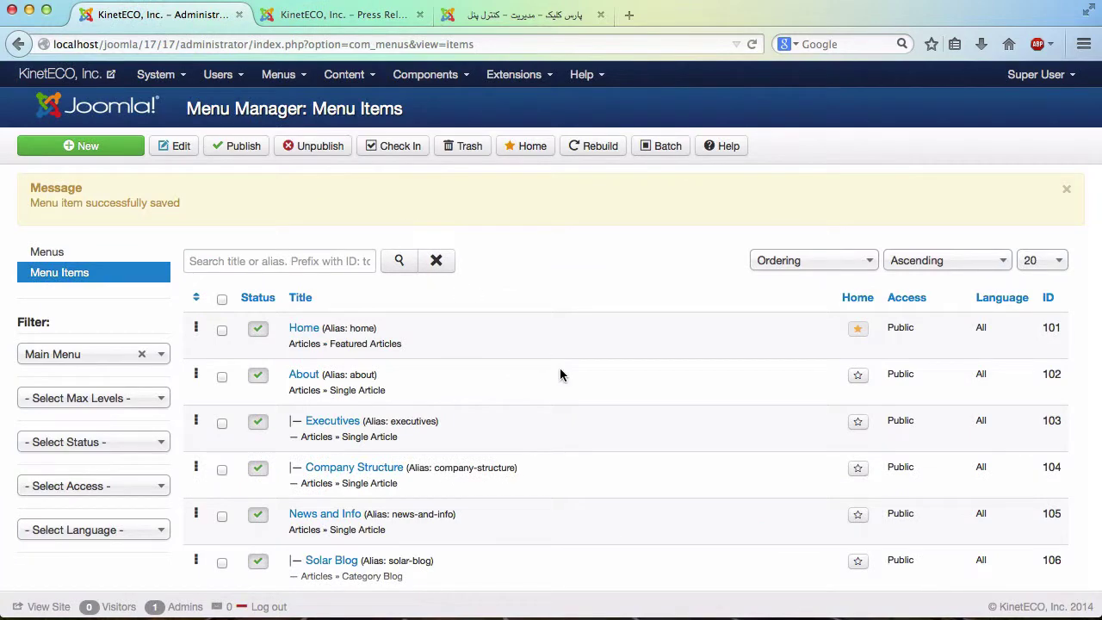
click(281, 75)
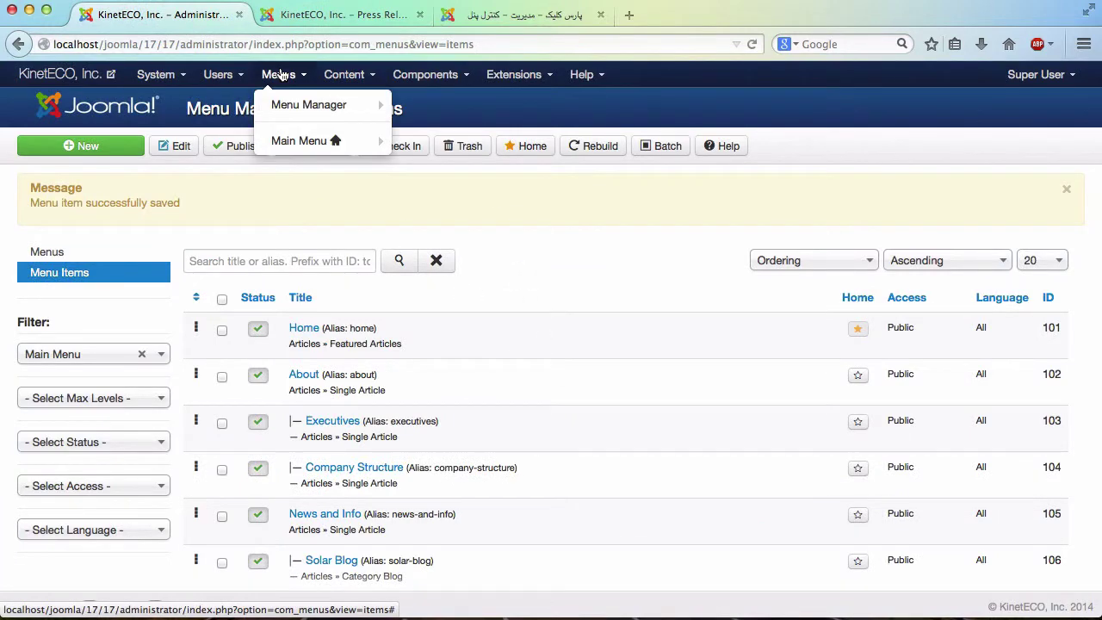
click(299, 141)
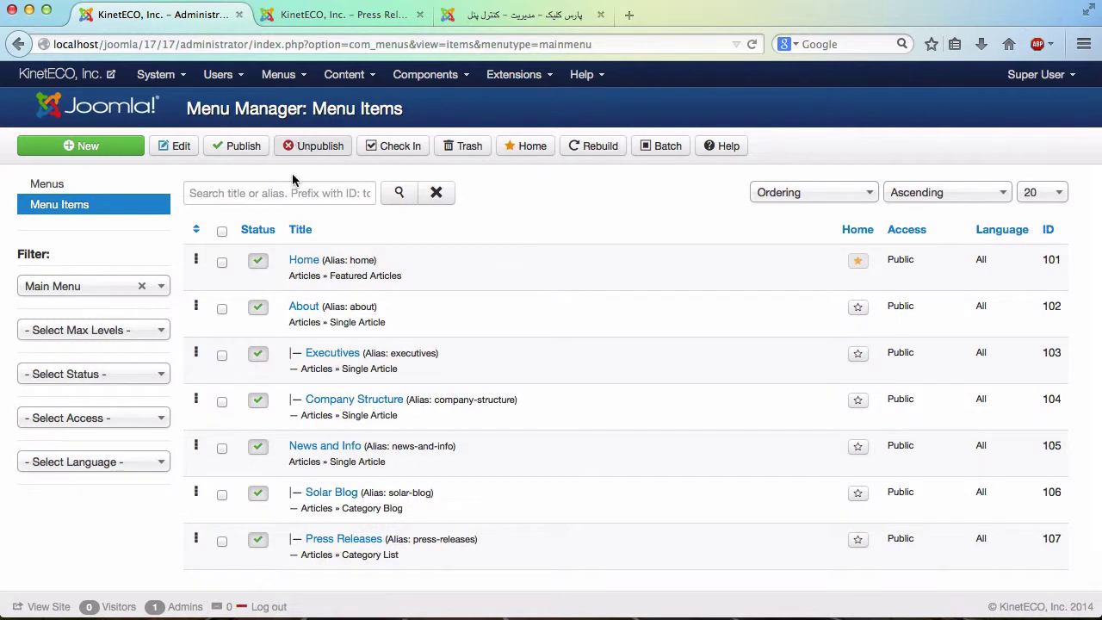
click(335, 535)
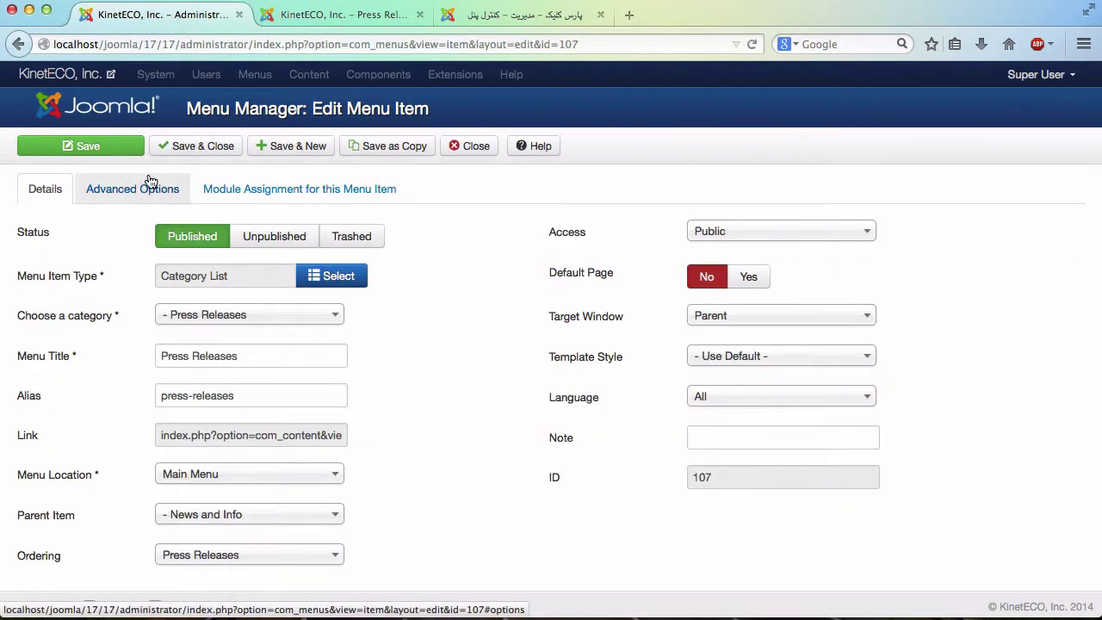
click(126, 191)
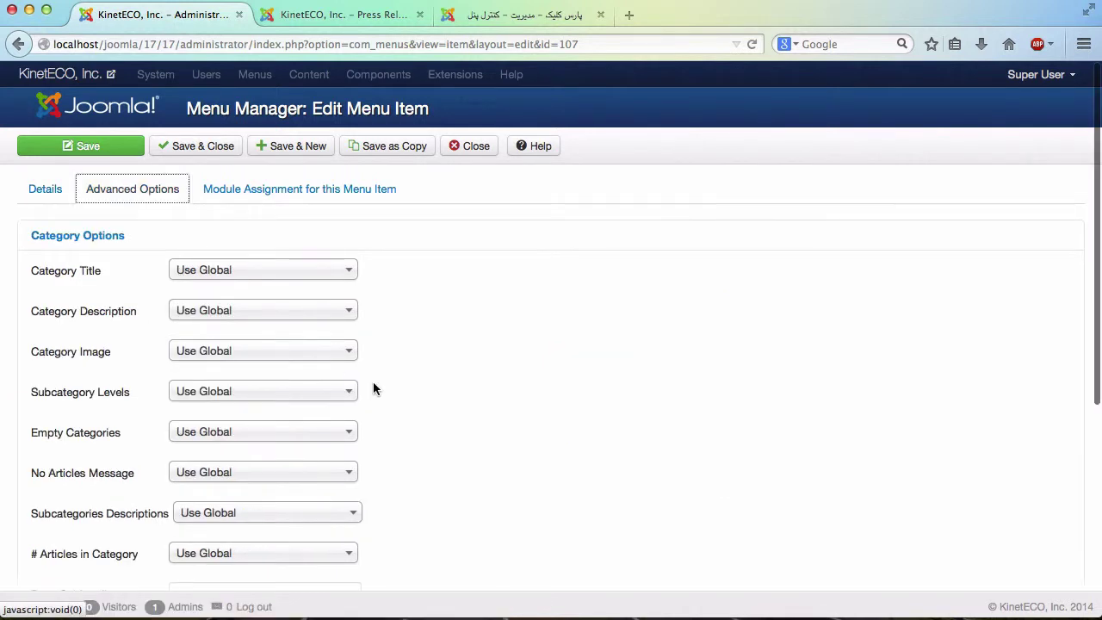
click(97, 237)
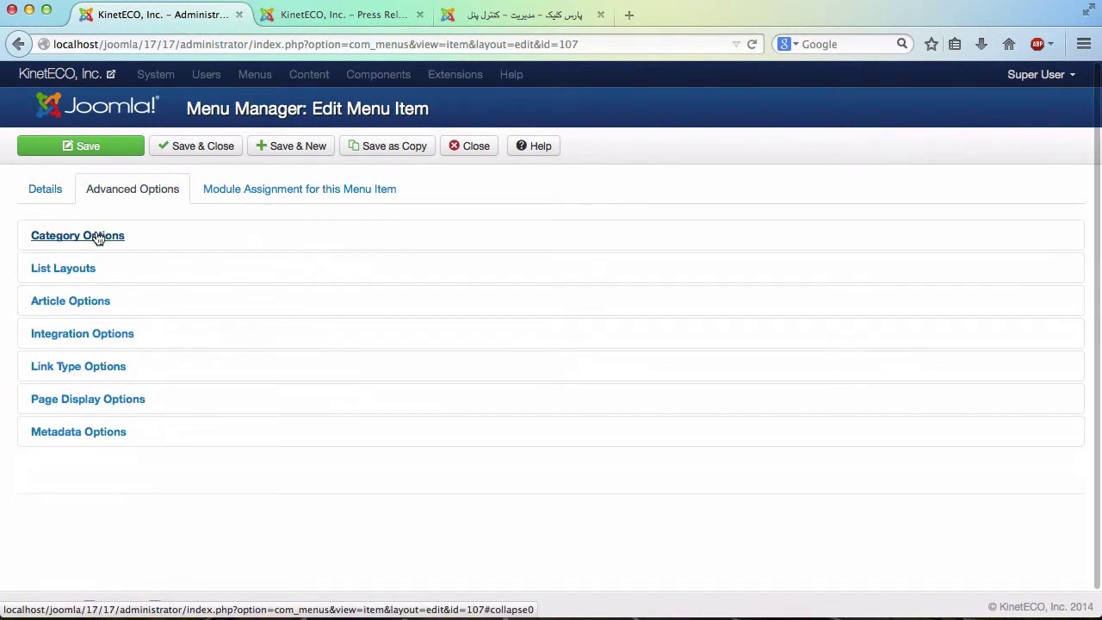
click(82, 274)
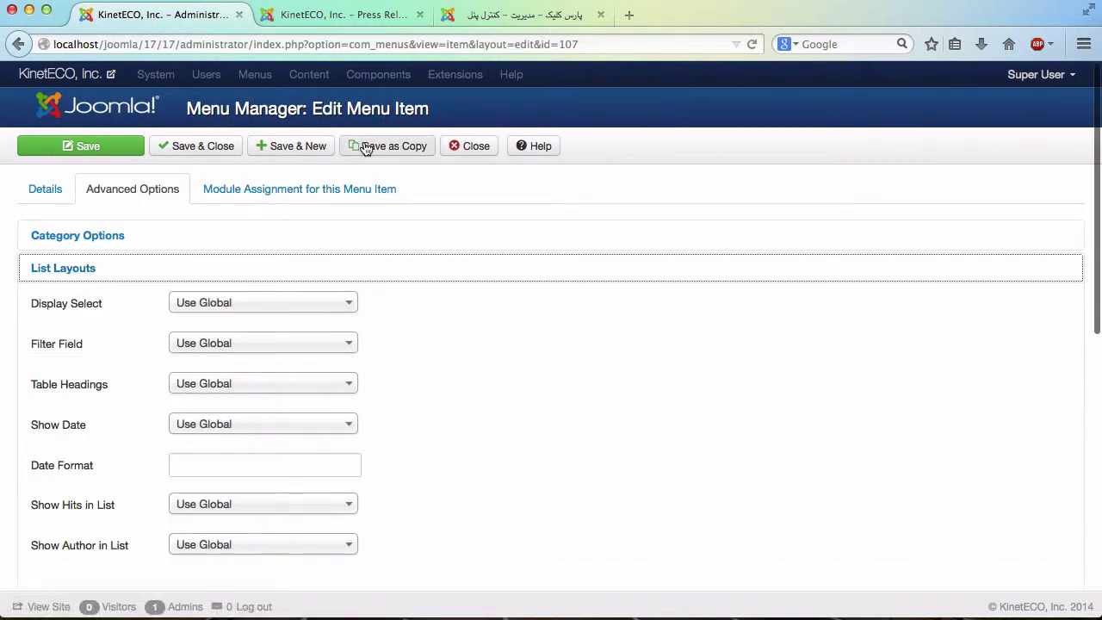
Glance at the frontend Press Releases page, then bring up the Persian site's admin control panel.
click(368, 13)
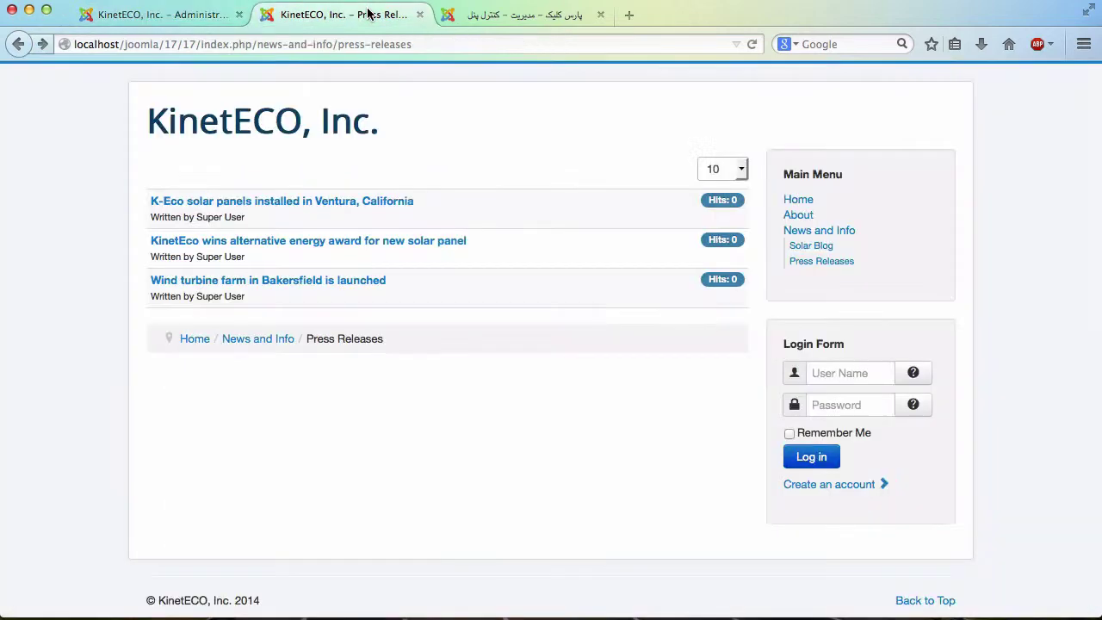
click(197, 17)
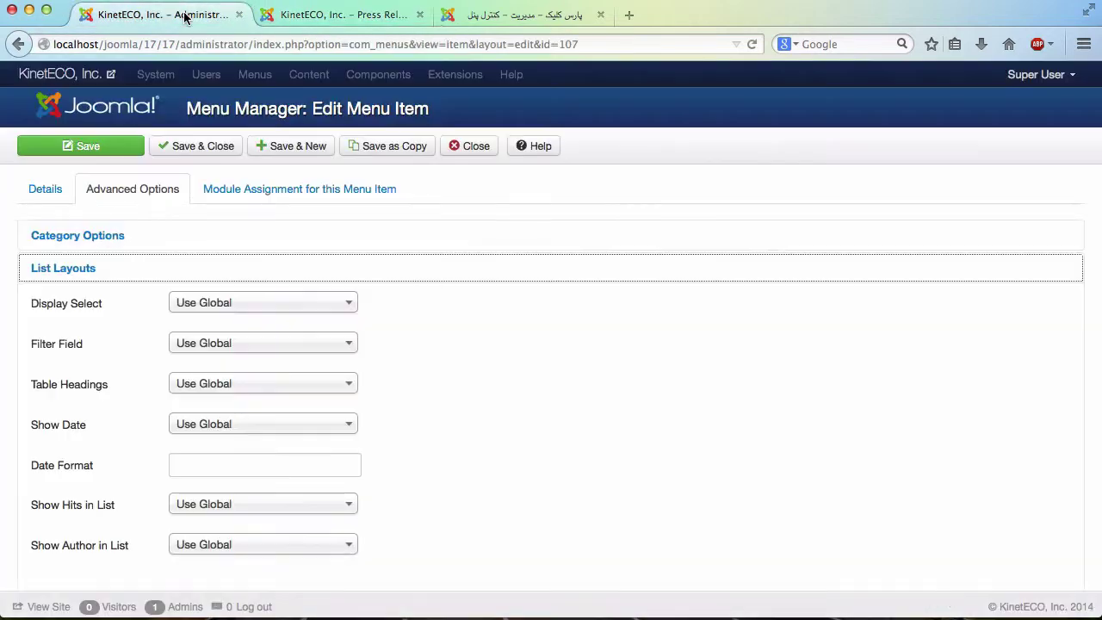
click(456, 16)
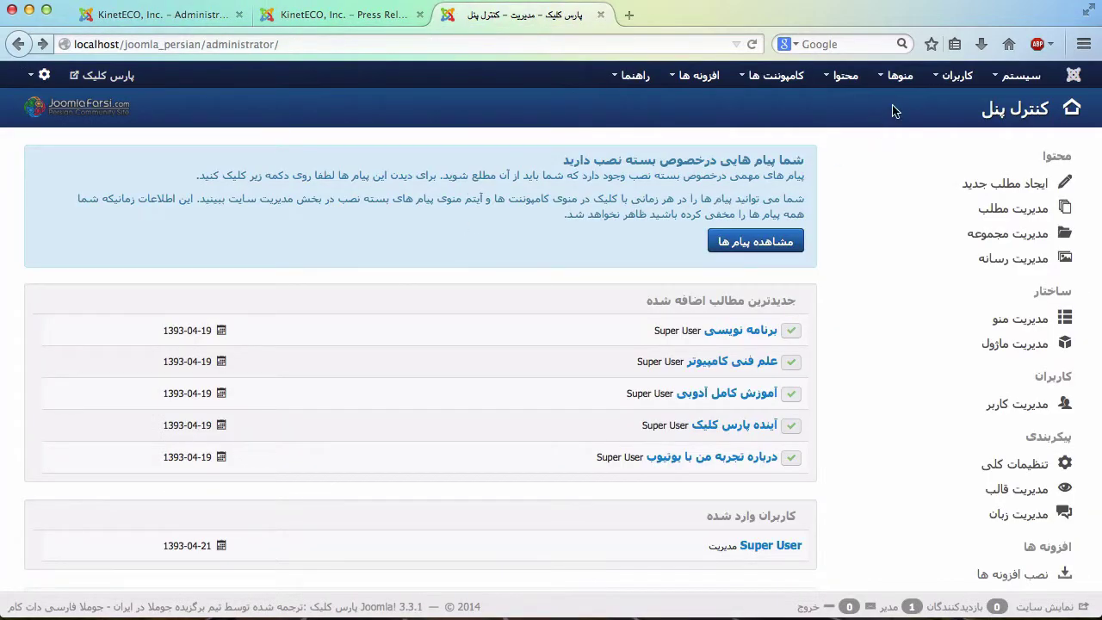
Open the آینده پارس کلیک main-menu item and browse its Modules, Metadata, Page Display, Link Type and Display tabs.
click(898, 76)
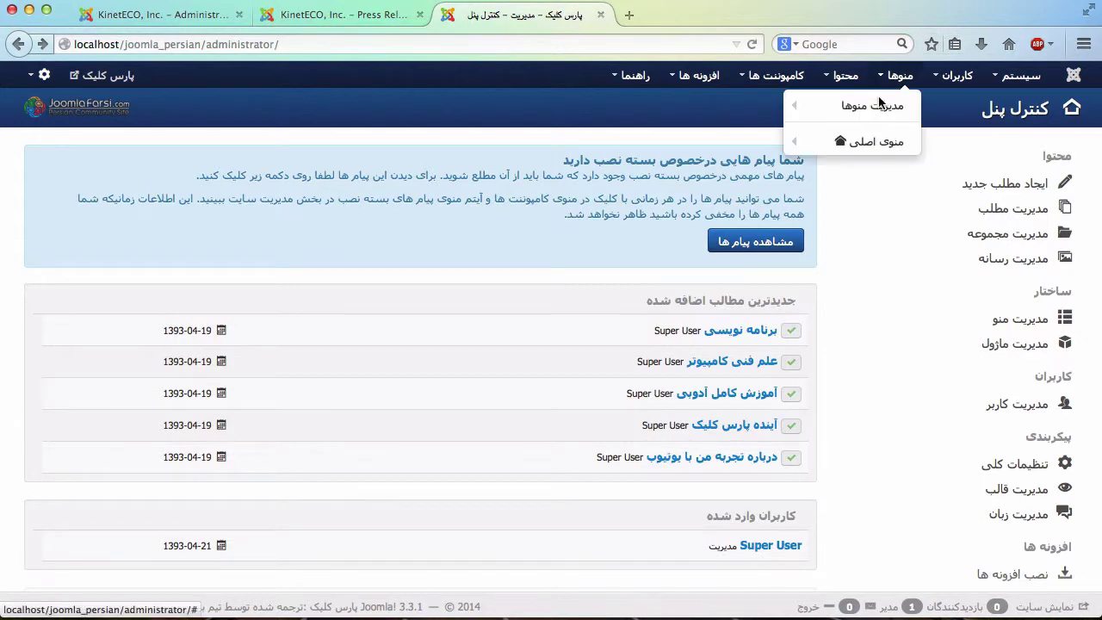
click(855, 142)
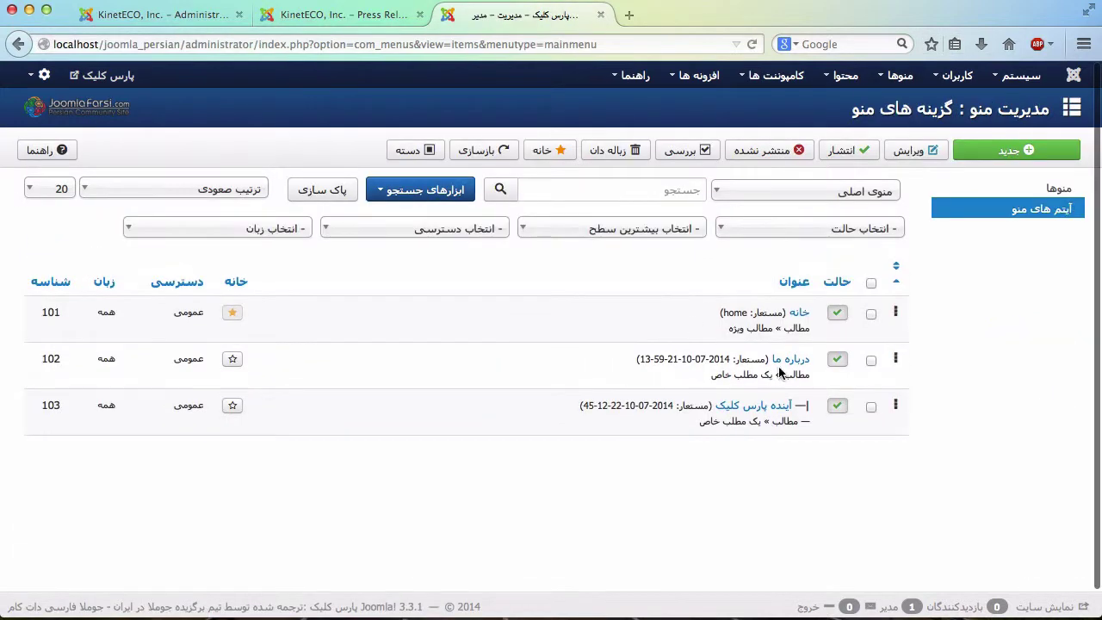
click(762, 406)
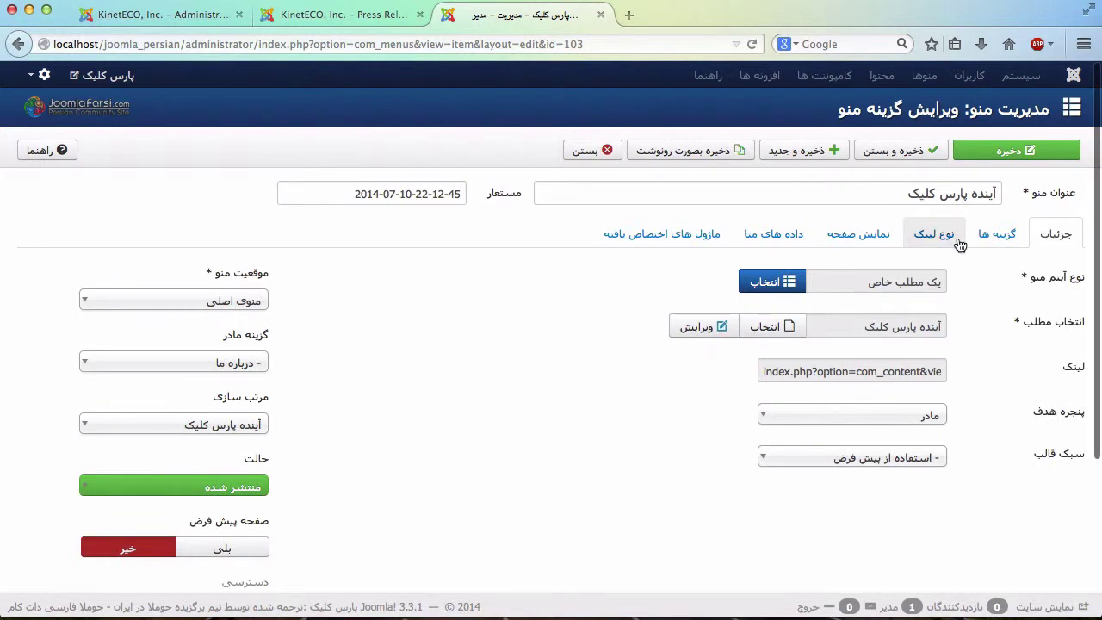
click(675, 245)
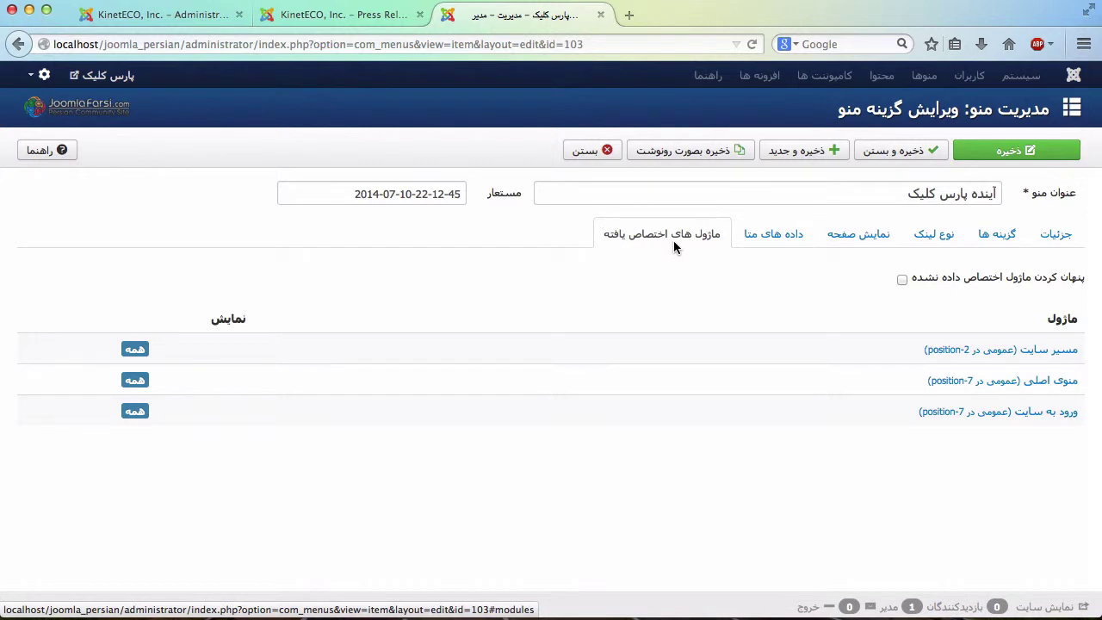
click(772, 243)
click(861, 241)
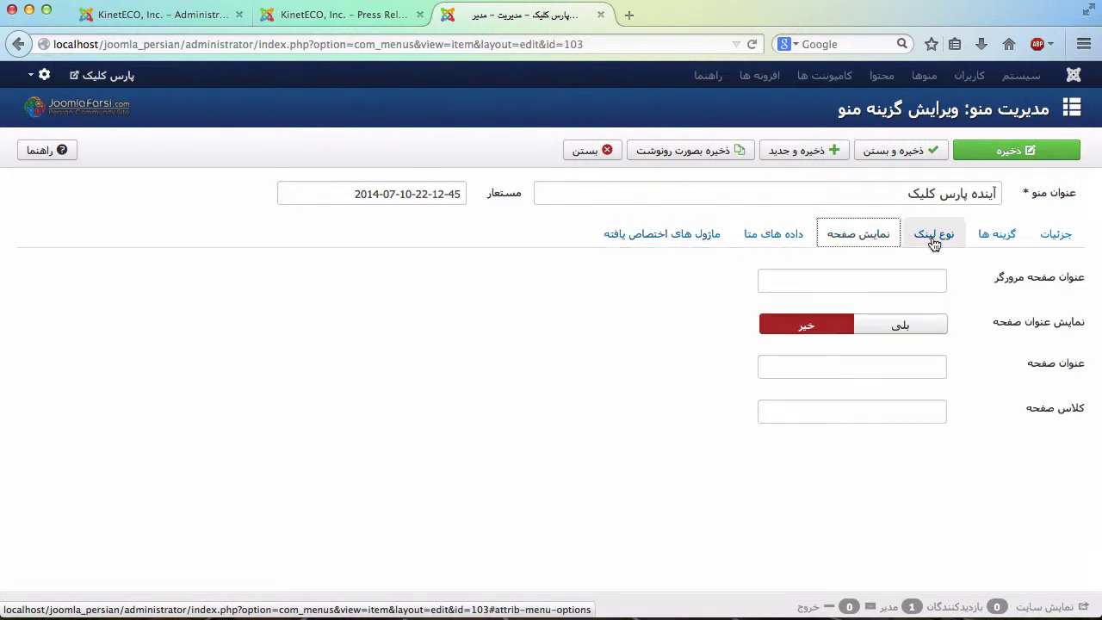
click(936, 241)
click(994, 236)
click(1055, 235)
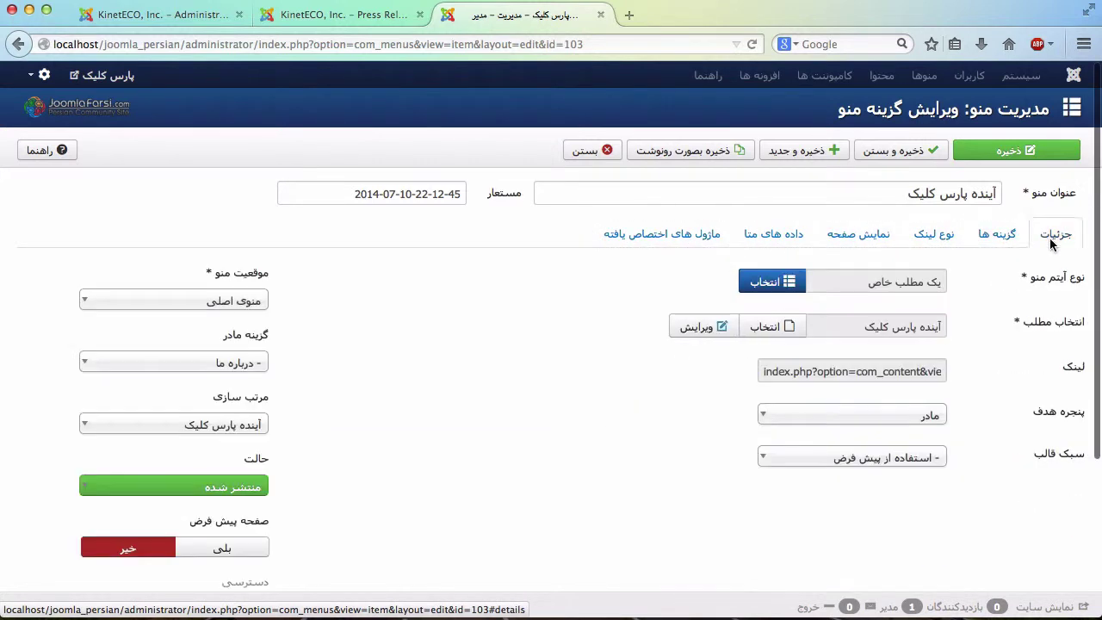
Scroll through its Details, recheck Link Type and Display tabs, then return to the Press Releases editor.
scroll(510, 426, down, 5)
scroll(510, 426, up, 4)
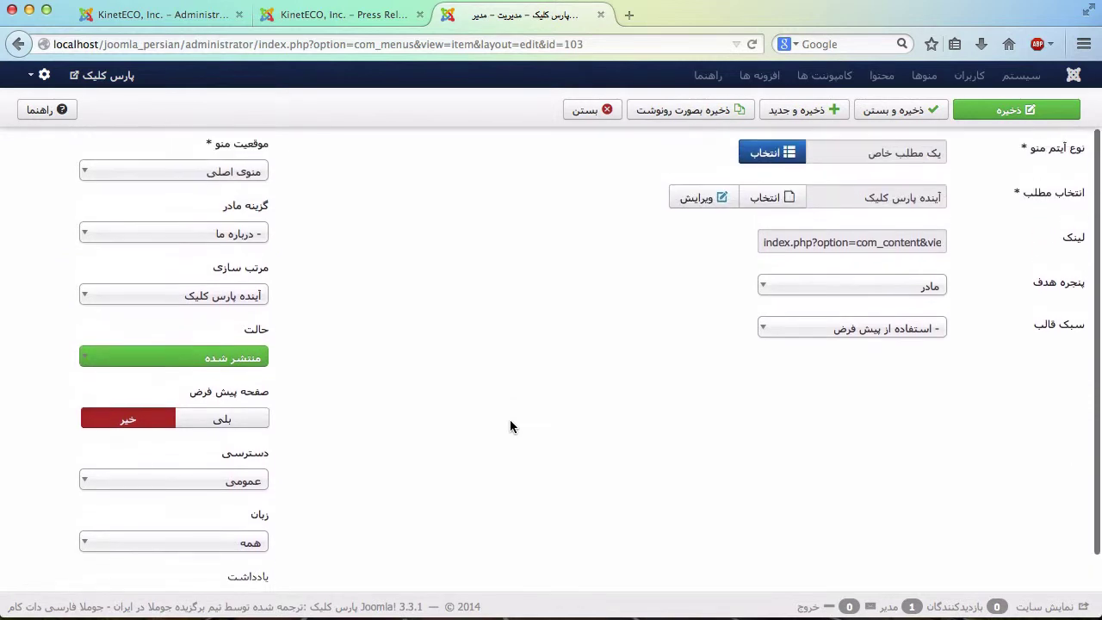
scroll(510, 427, up, 1)
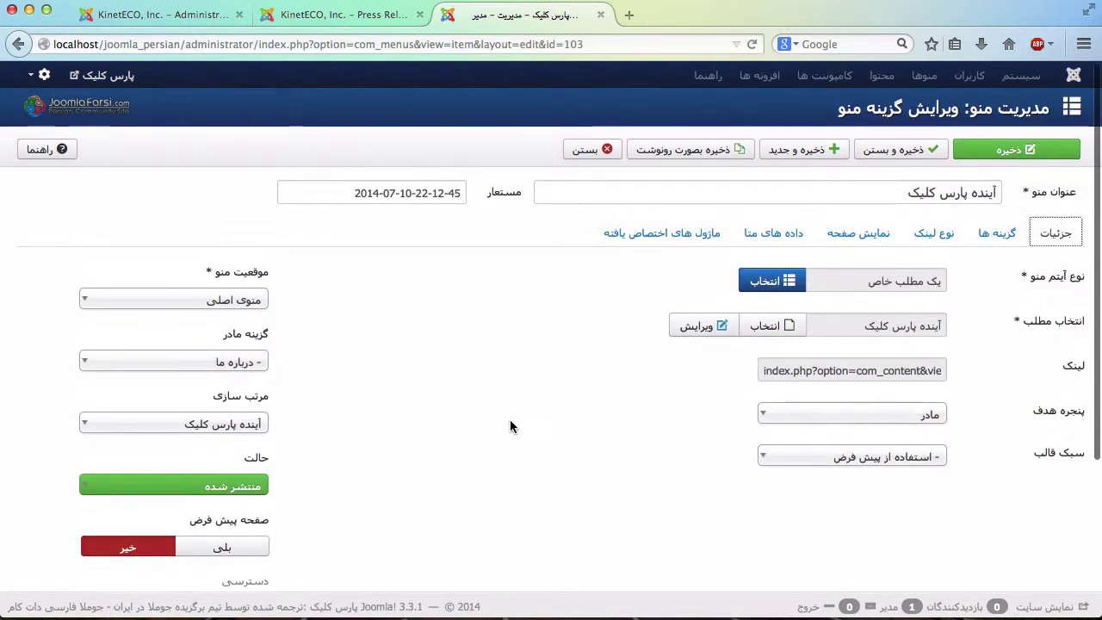
scroll(510, 424, down, 3)
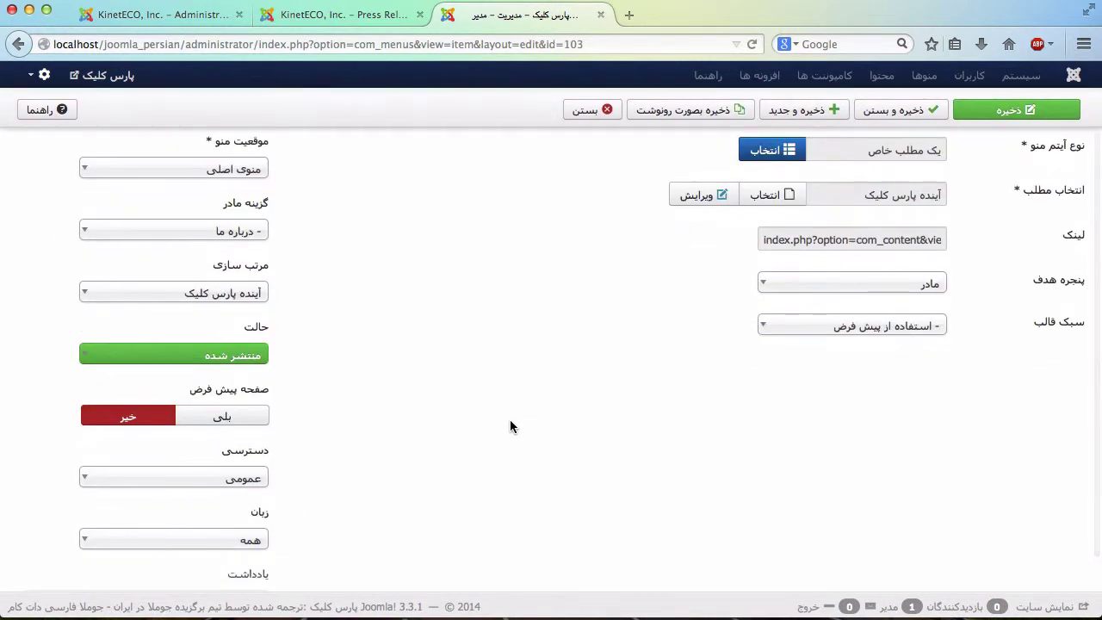
scroll(510, 425, up, 3)
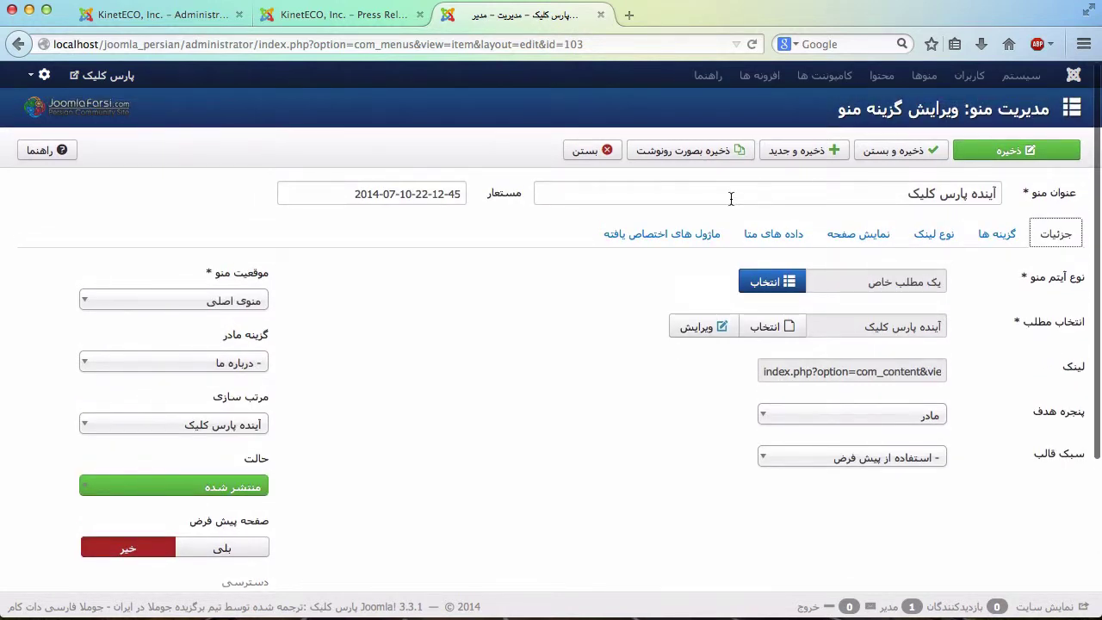
click(947, 236)
click(997, 235)
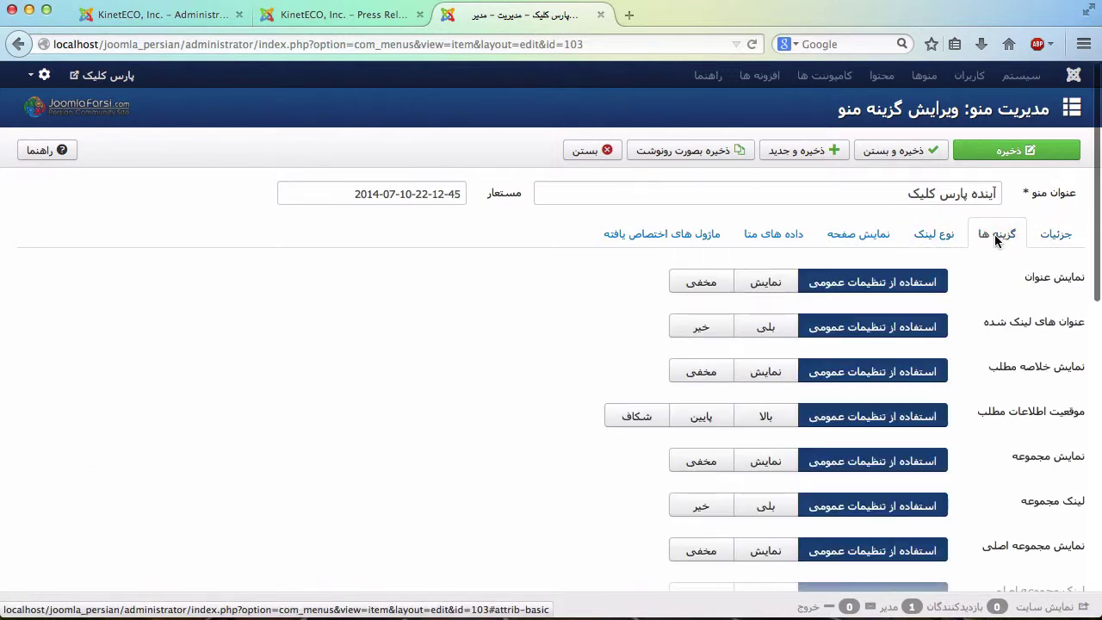
scroll(1002, 306, down, 3)
scroll(1003, 305, up, 3)
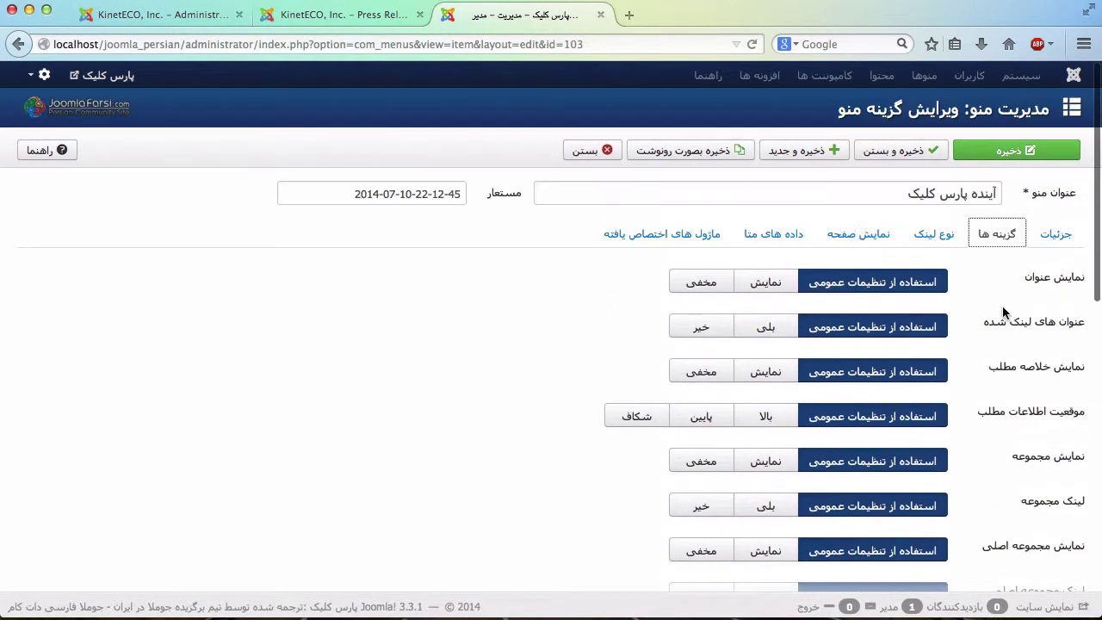
click(1057, 235)
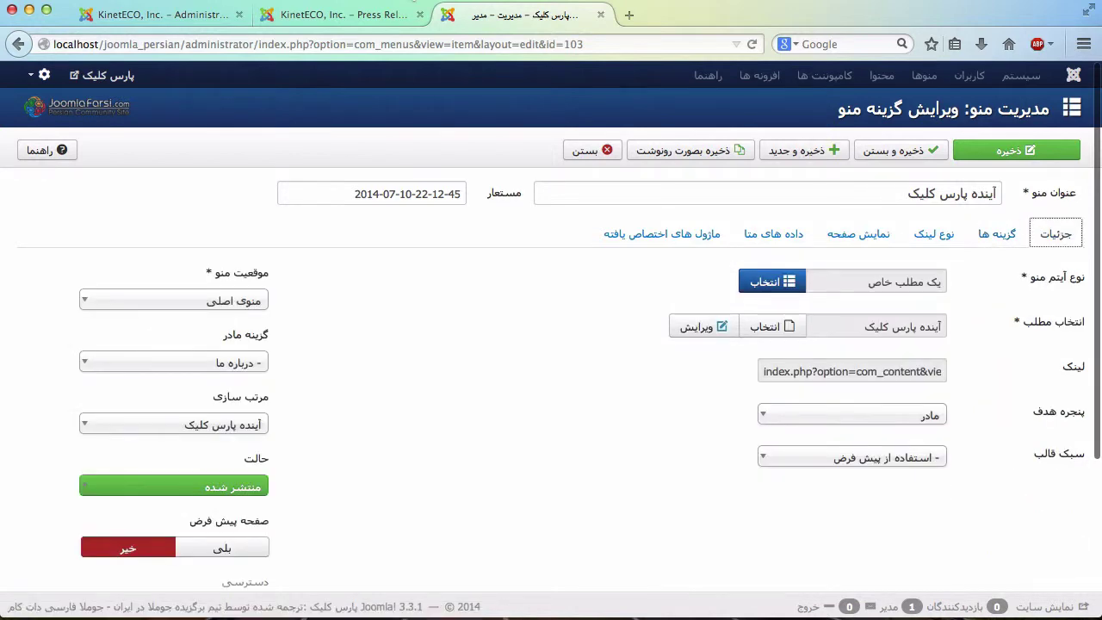
click(168, 24)
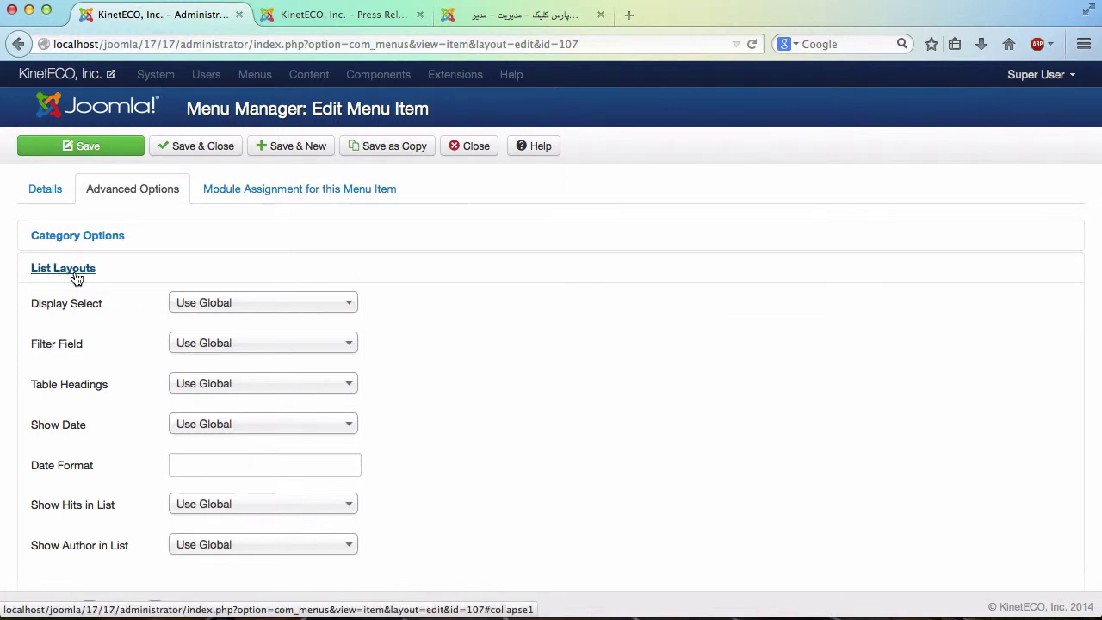
mouse_move(78, 306)
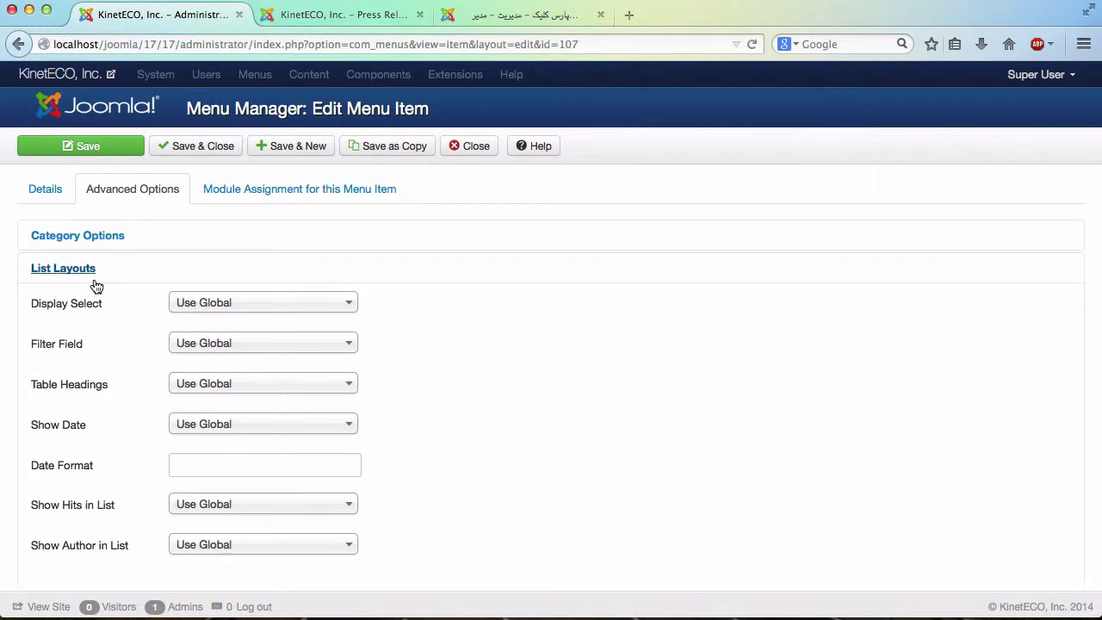
click(192, 303)
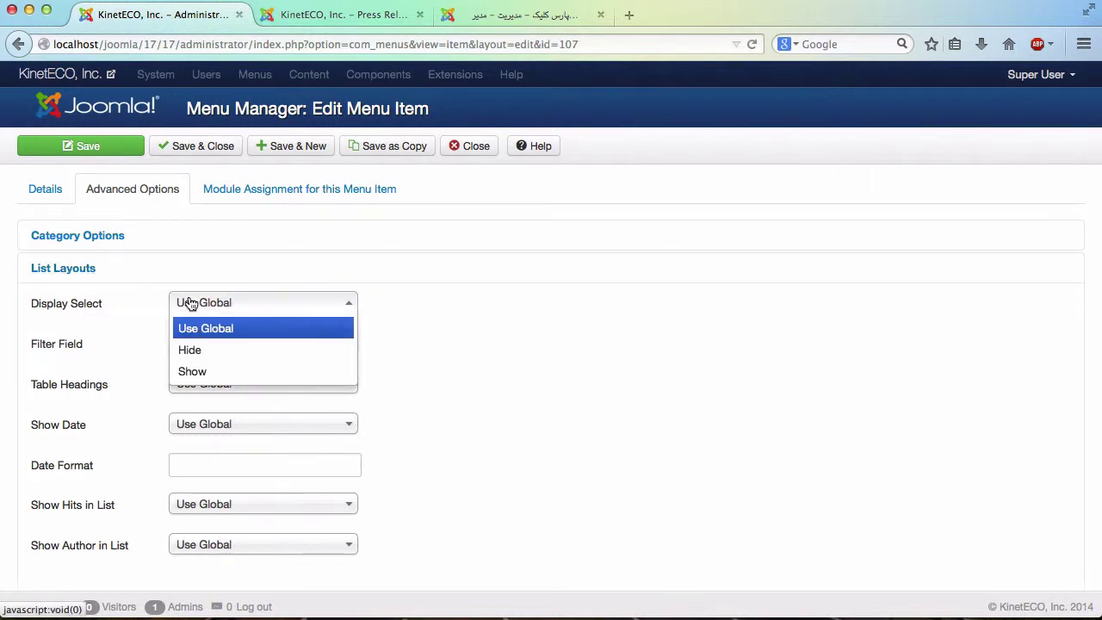
click(455, 324)
scroll(454, 324, down, 5)
scroll(455, 332, down, 2)
scroll(455, 332, up, 1)
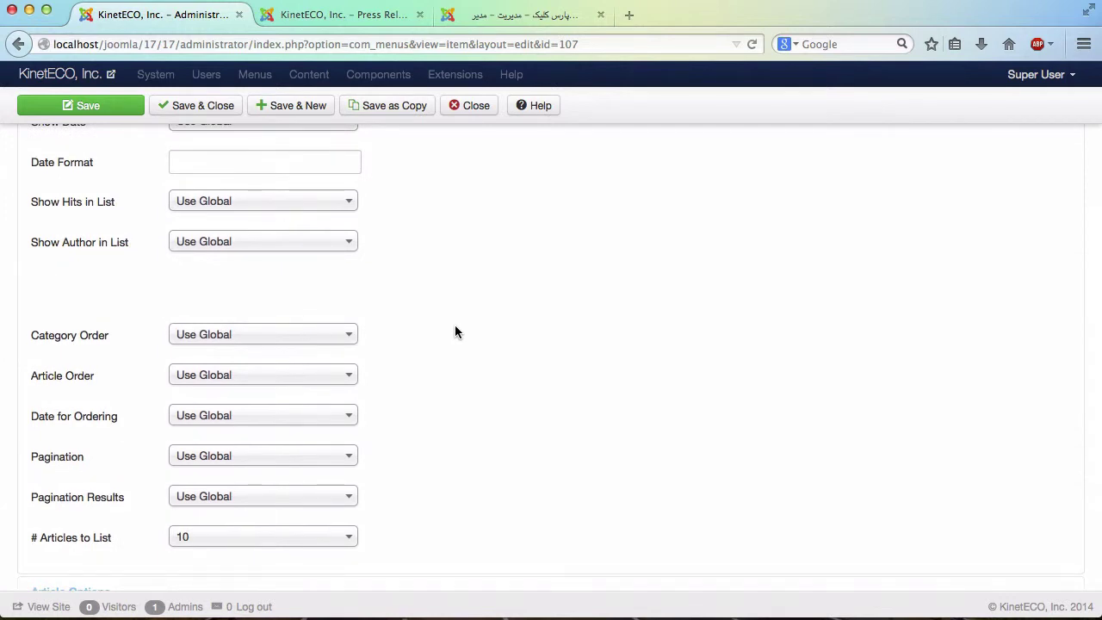
scroll(455, 333, up, 3)
scroll(456, 332, down, 3)
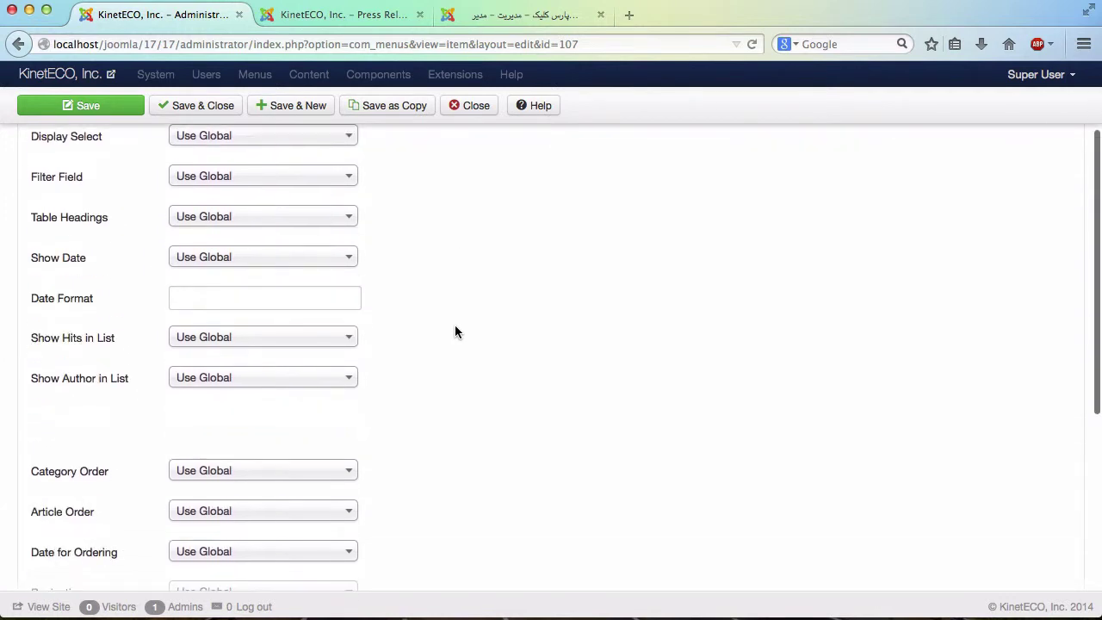
scroll(456, 332, up, 3)
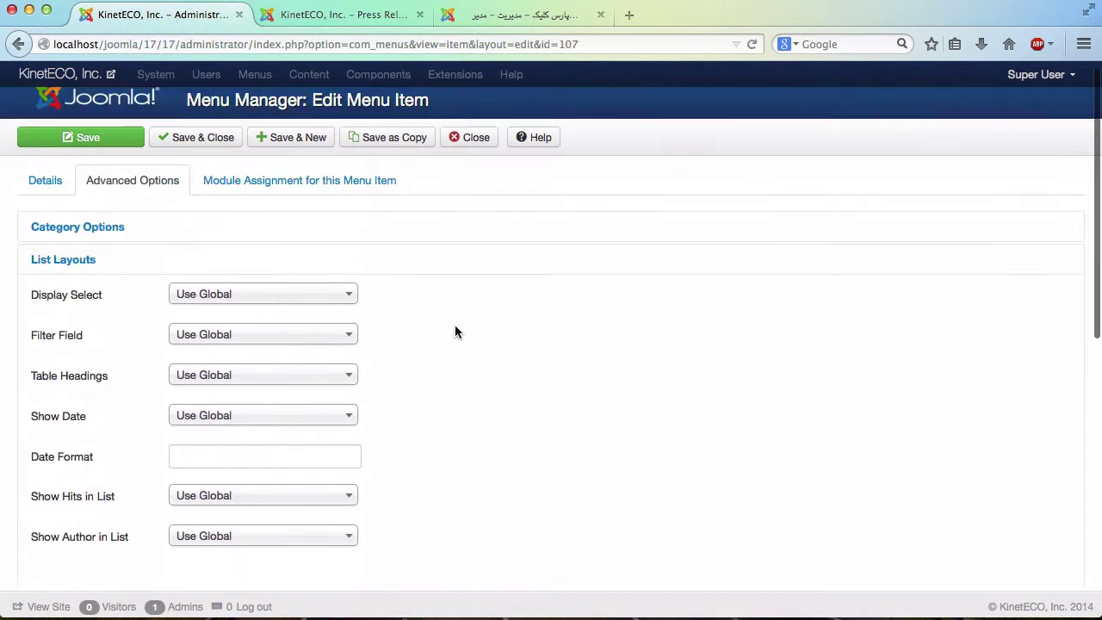
scroll(456, 332, down, 1)
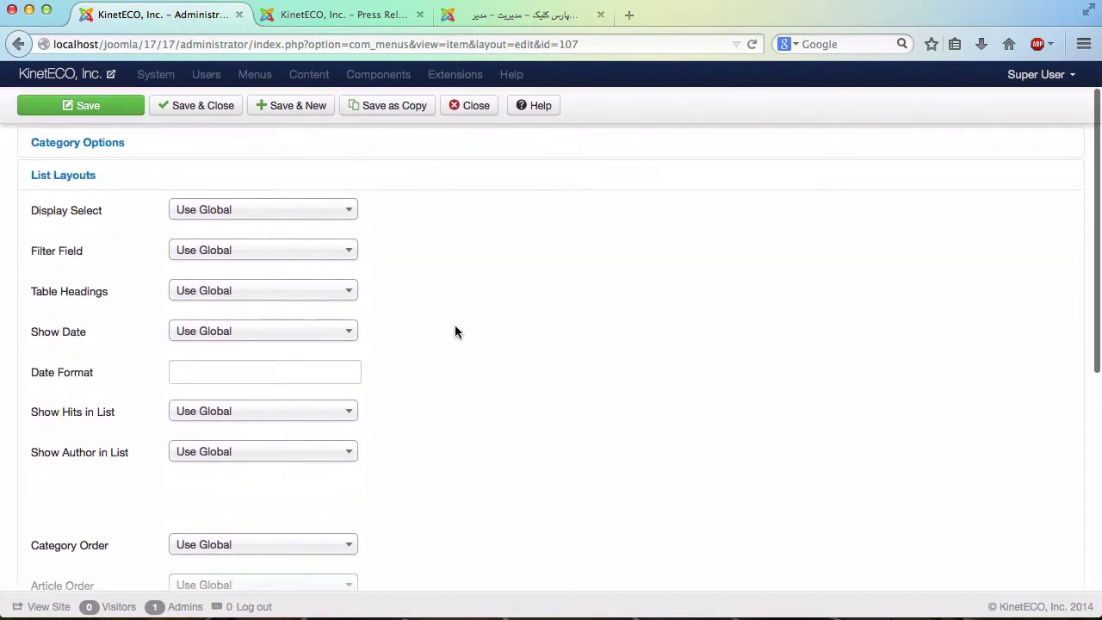
scroll(456, 328, up, 2)
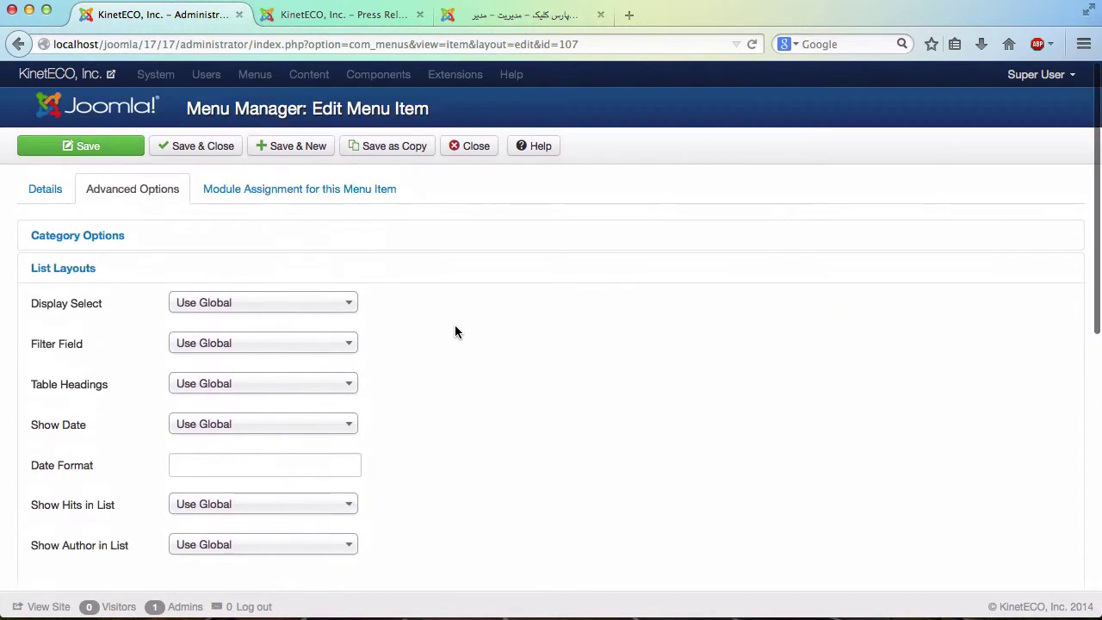
click(315, 303)
click(315, 303)
click(345, 15)
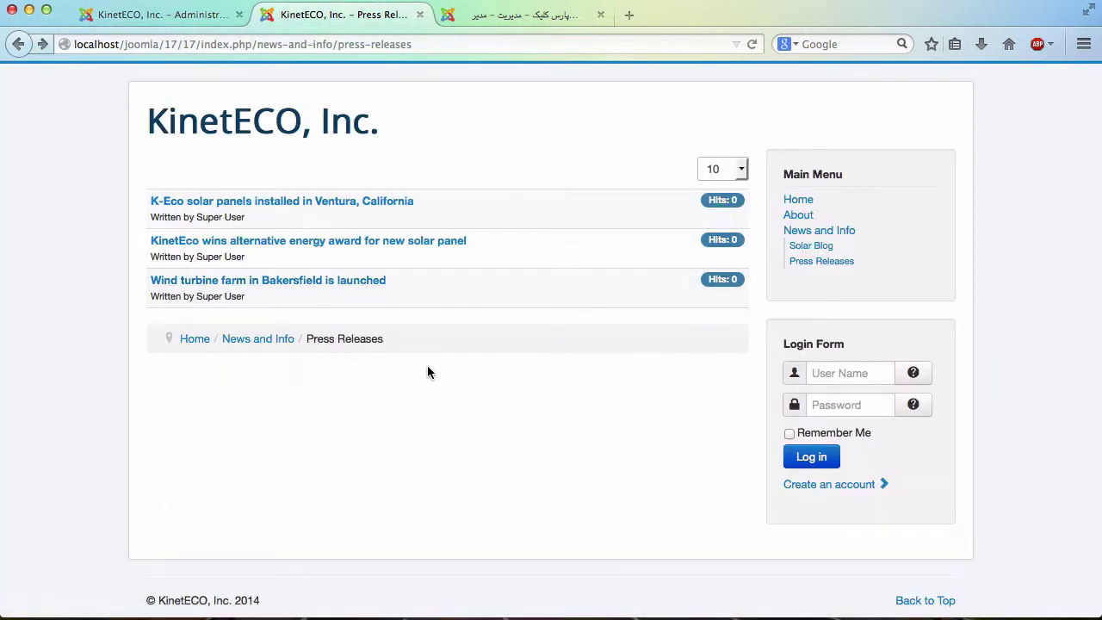
click(742, 170)
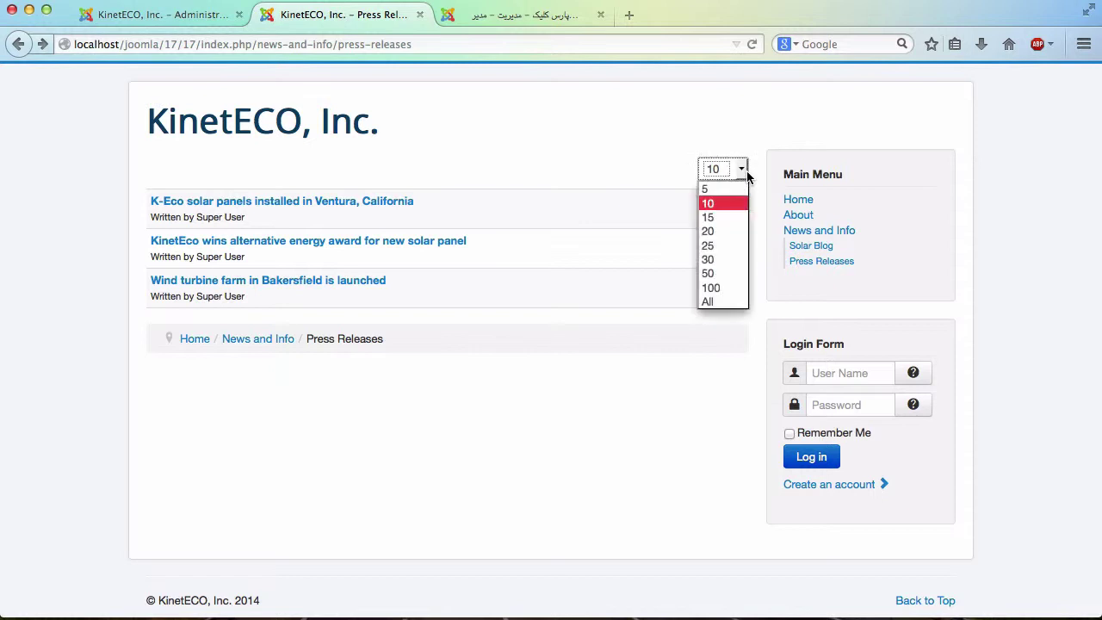
click(629, 174)
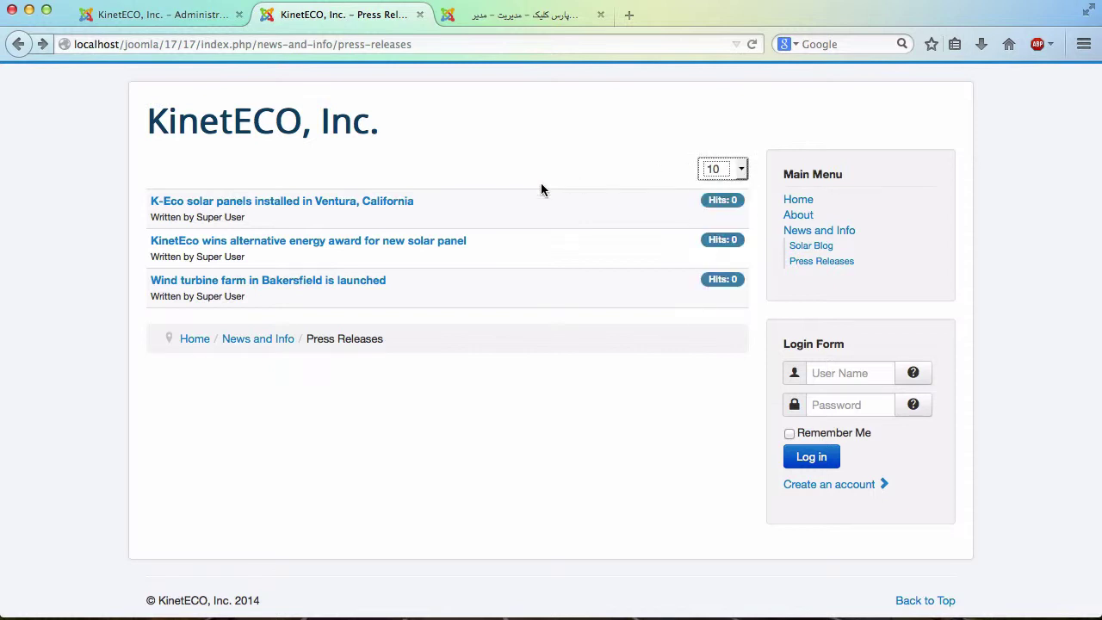
click(186, 27)
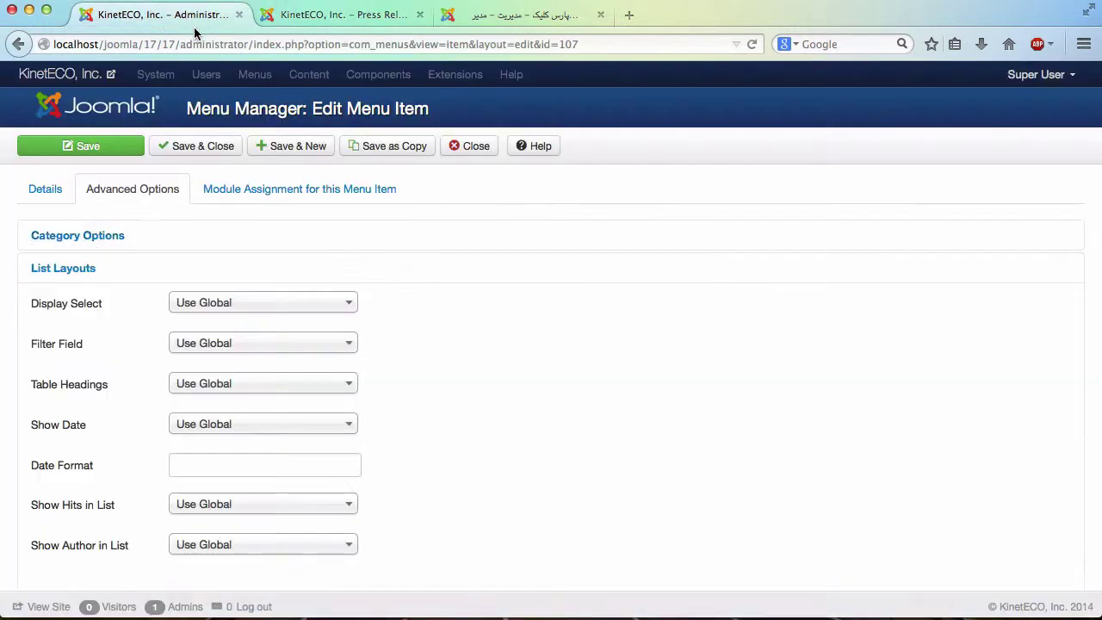
Set Display Select to Hide, leave Filter Field at Use Global, and save the menu item.
click(327, 303)
click(318, 352)
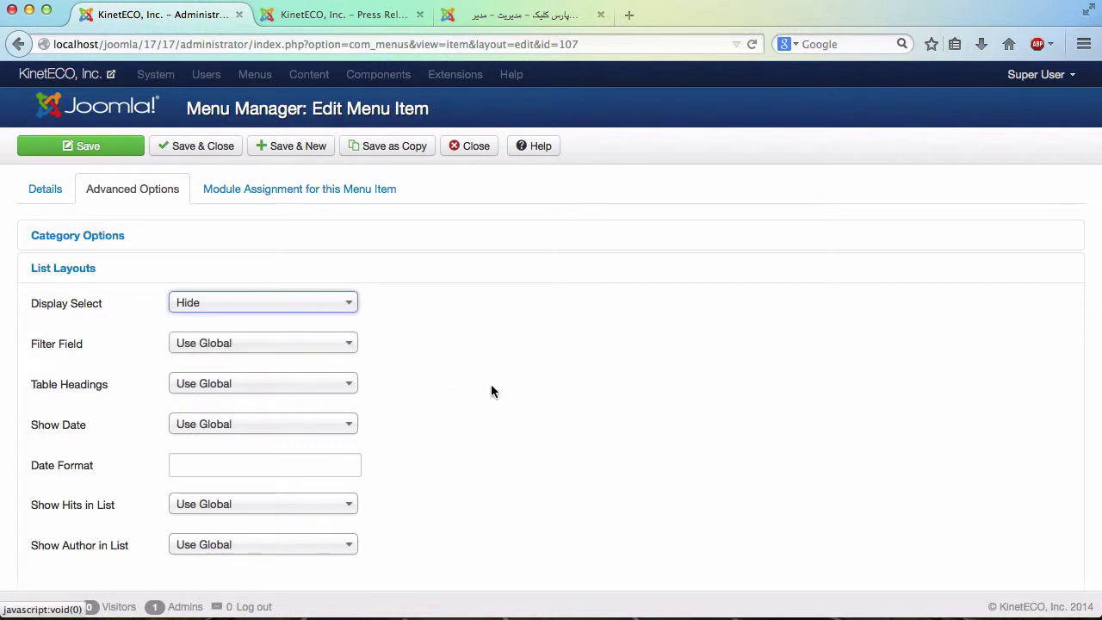
click(204, 343)
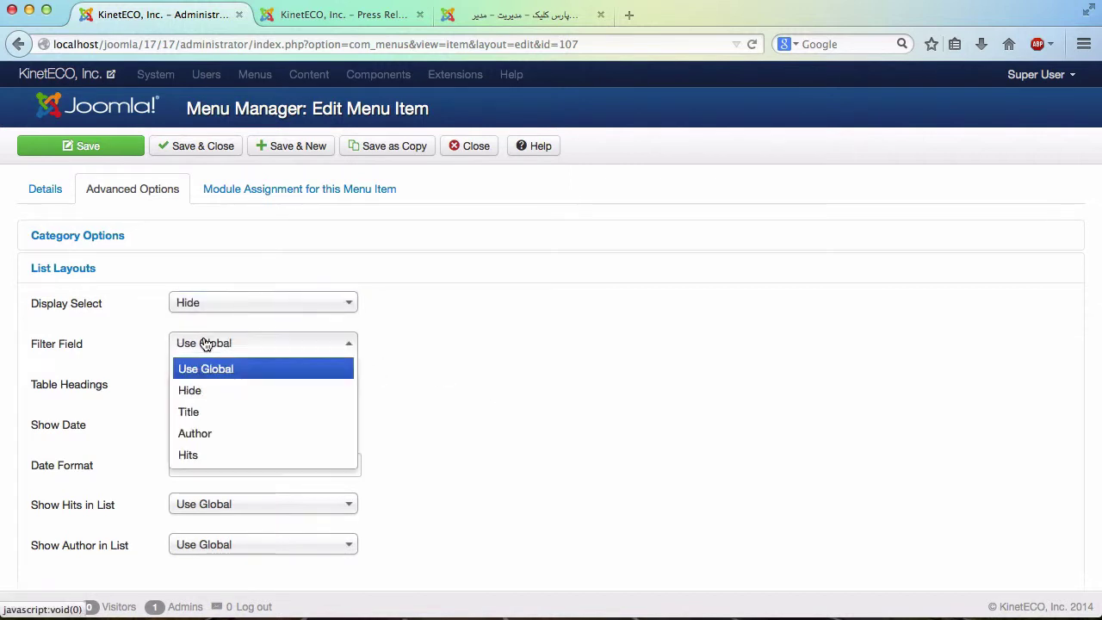
click(434, 369)
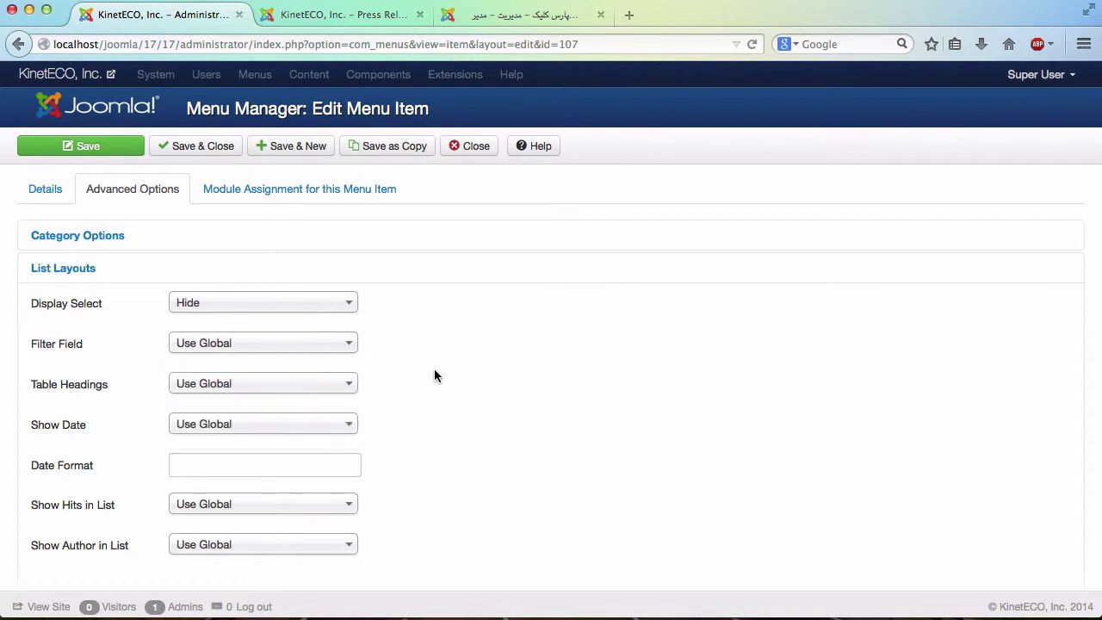
click(331, 15)
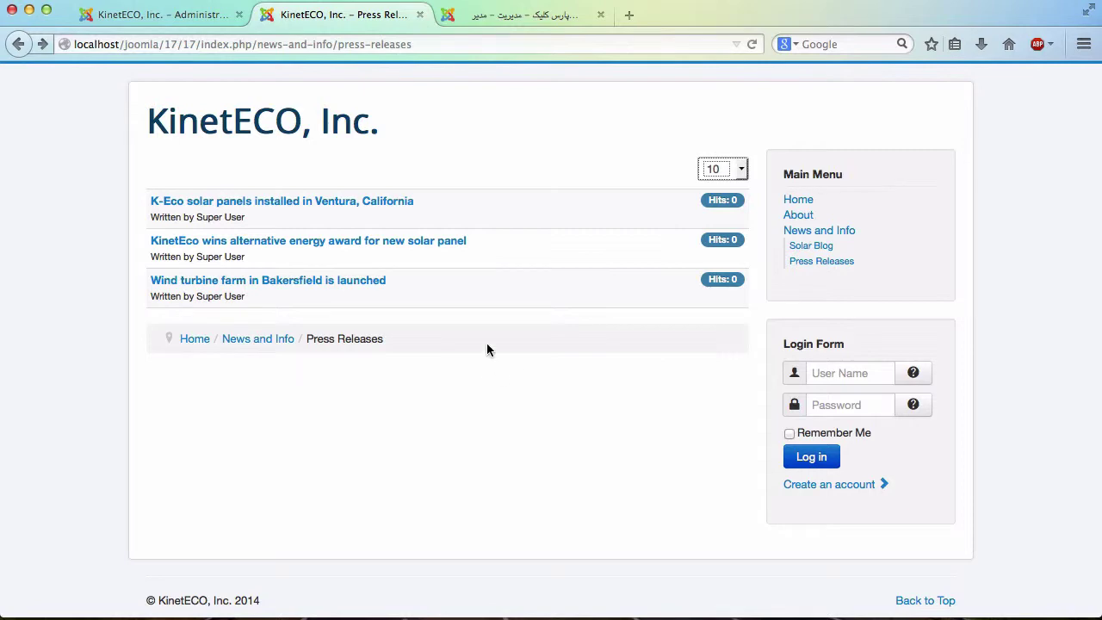
click(172, 18)
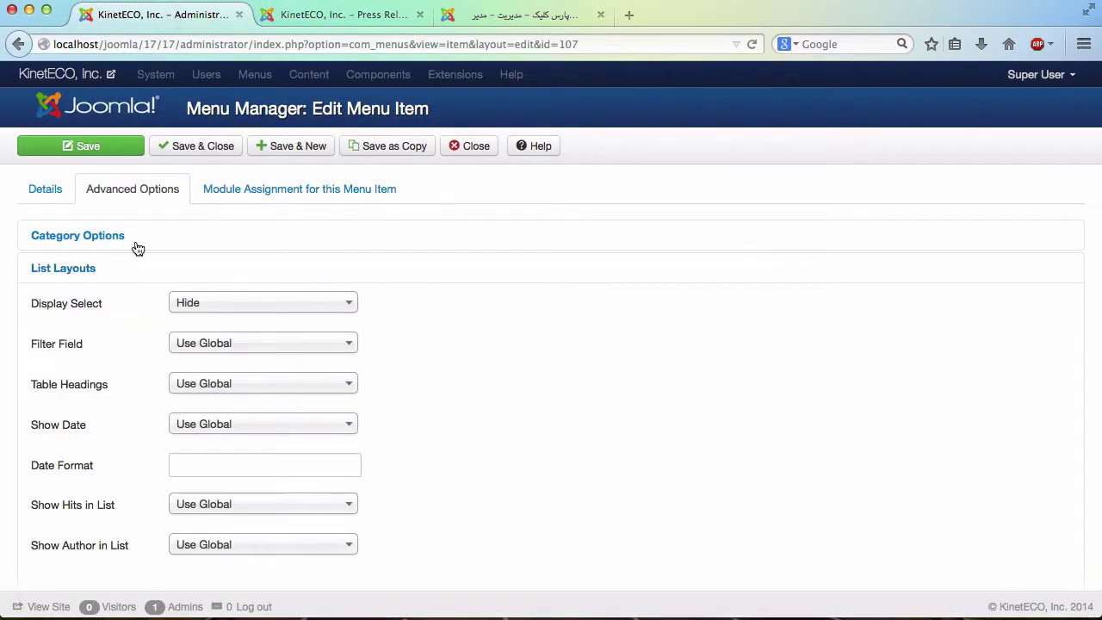
click(60, 145)
Reopen the List Layouts settings and reload the frontend Press Releases page to verify the change.
click(327, 19)
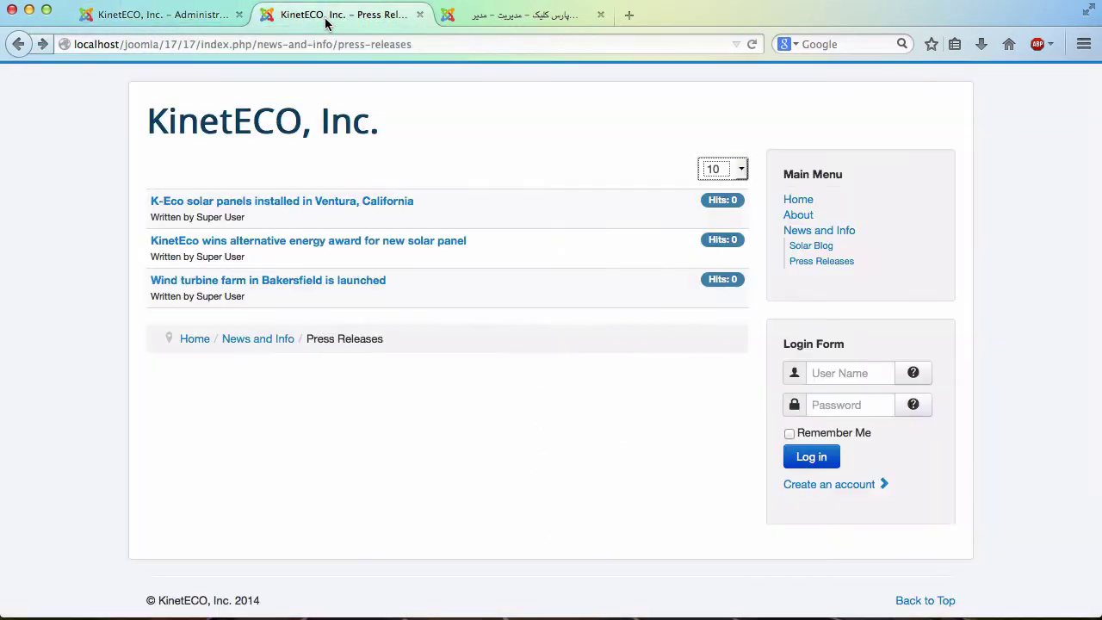
click(134, 17)
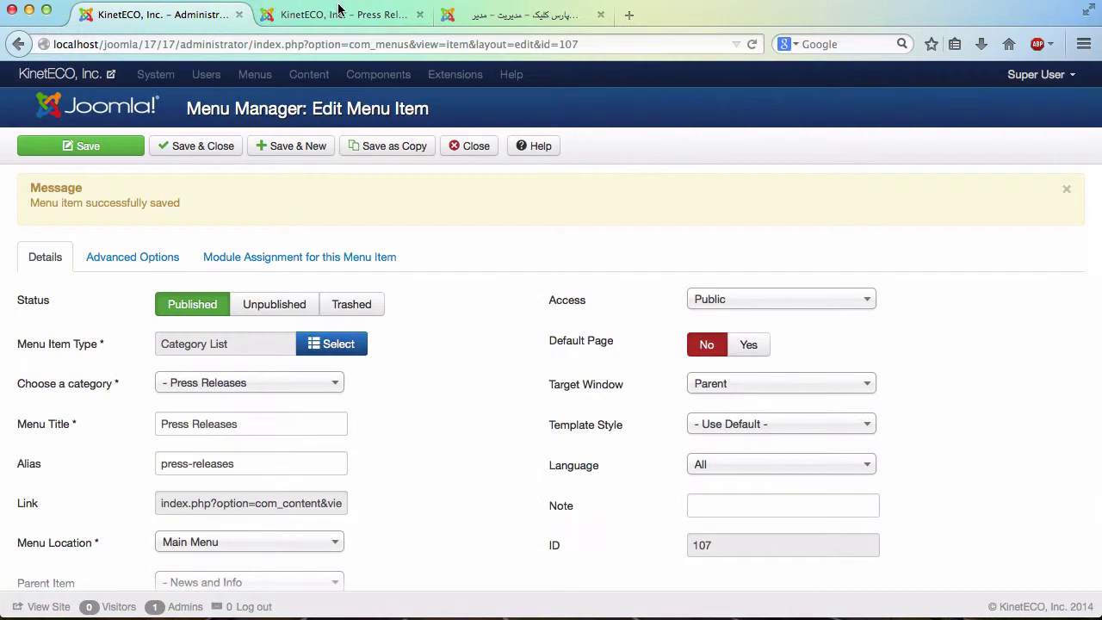
click(117, 259)
scroll(176, 428, down, 5)
click(120, 398)
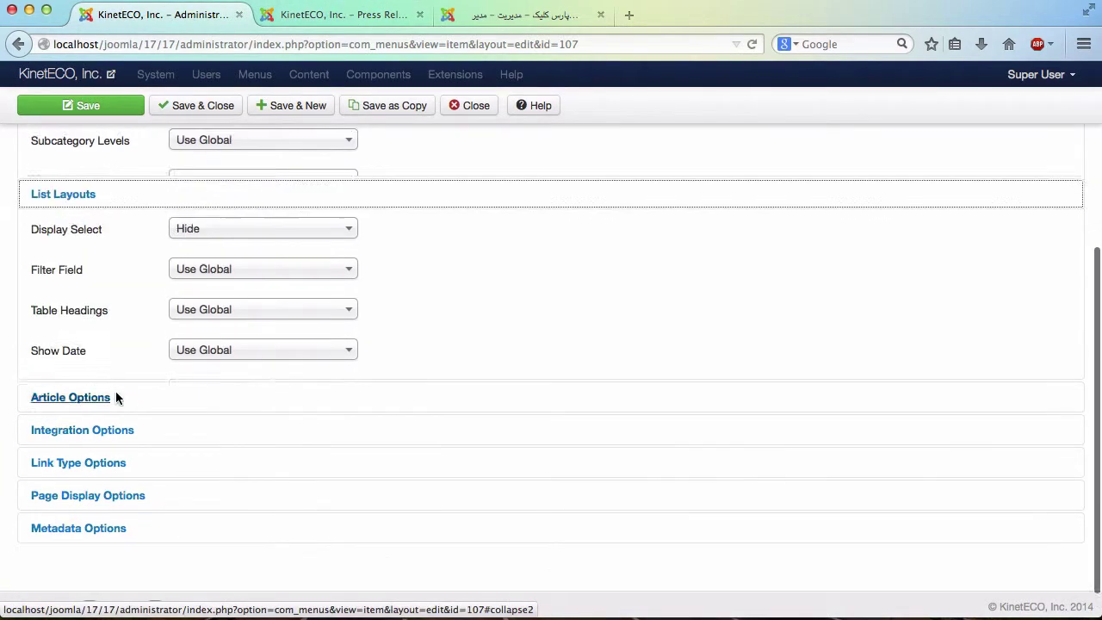
scroll(247, 477, up, 3)
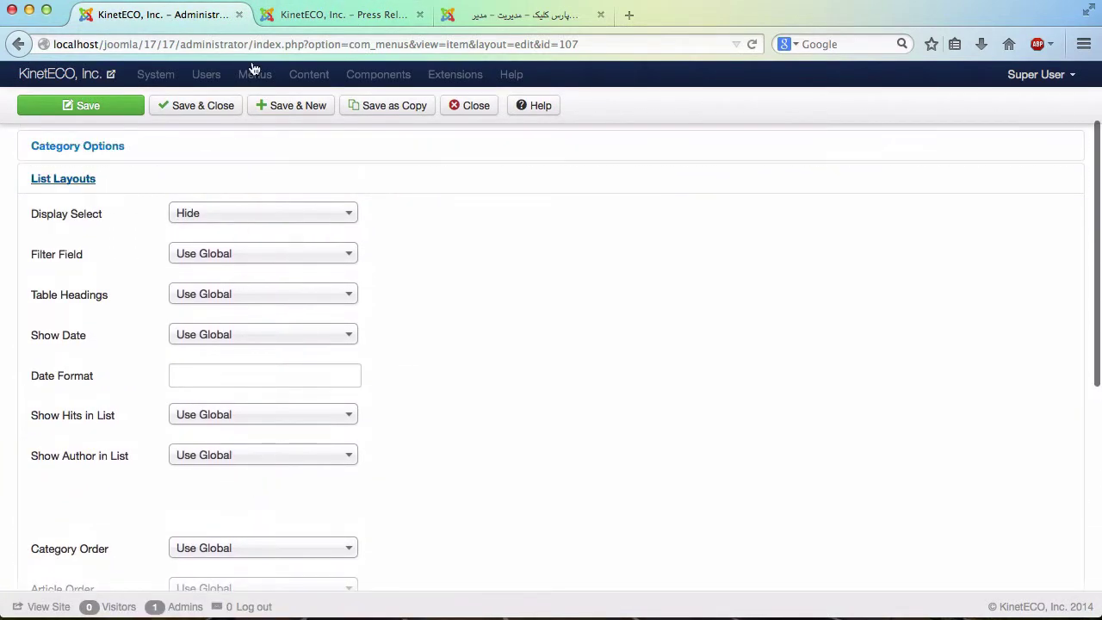
click(297, 17)
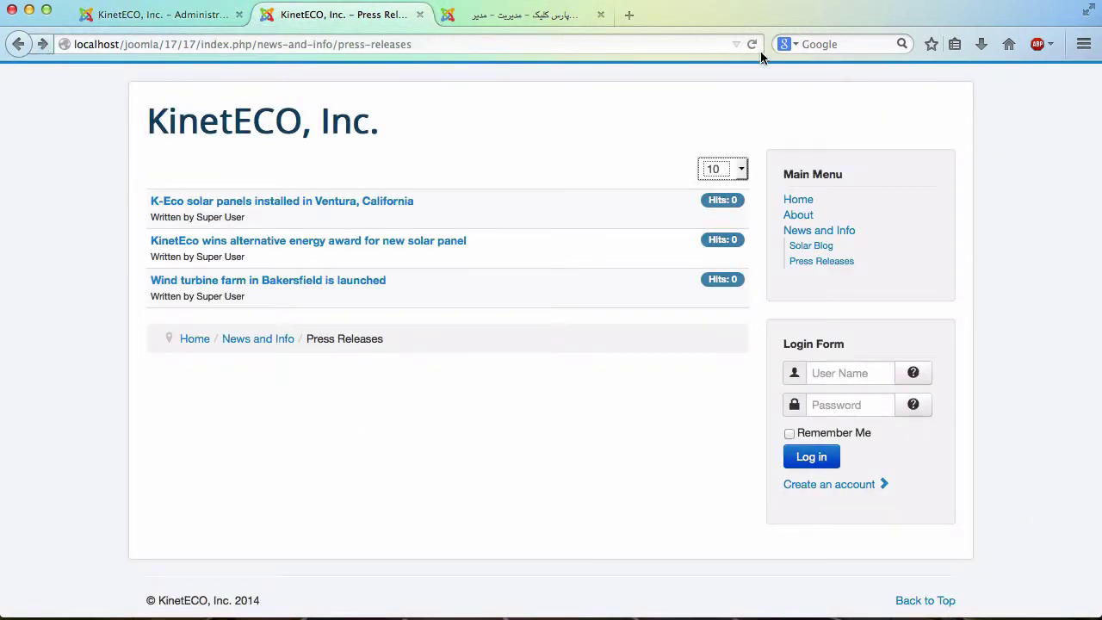
click(751, 44)
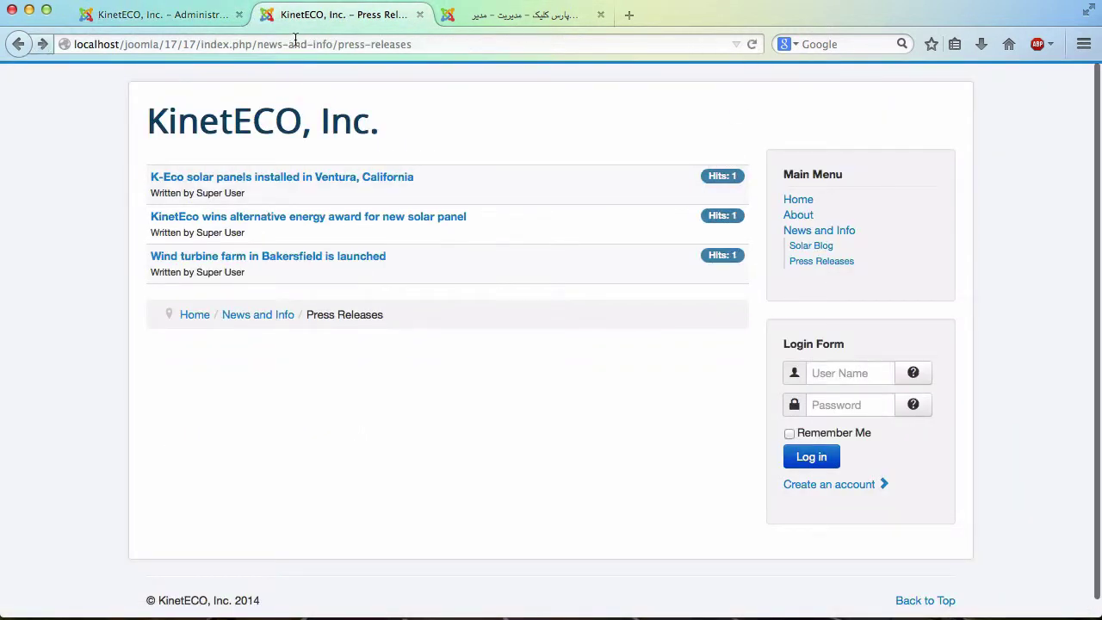
click(177, 14)
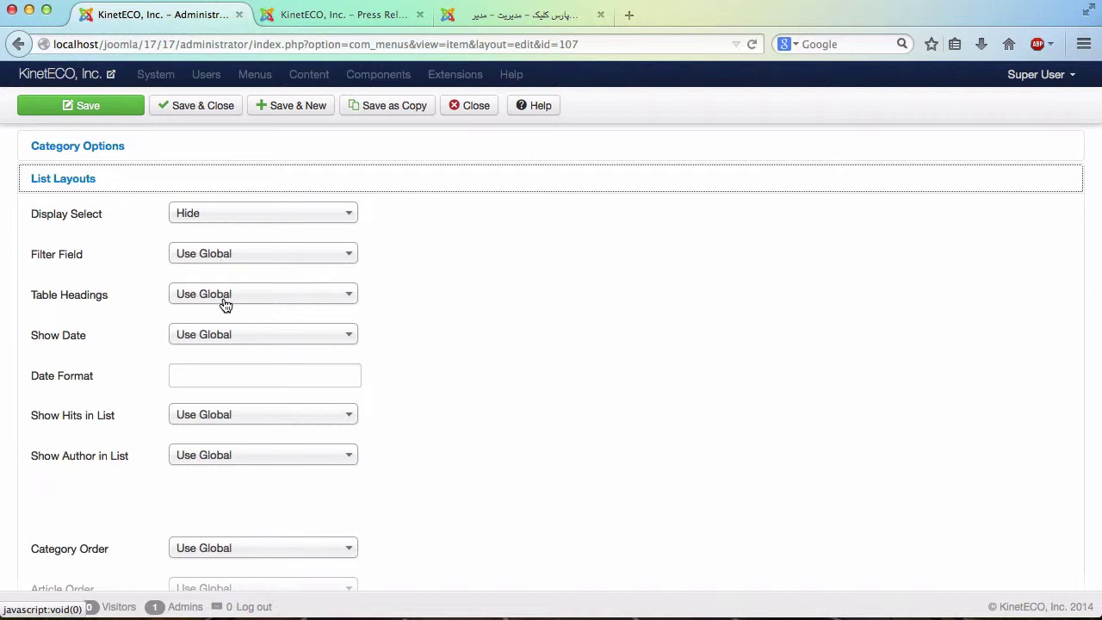
click(301, 17)
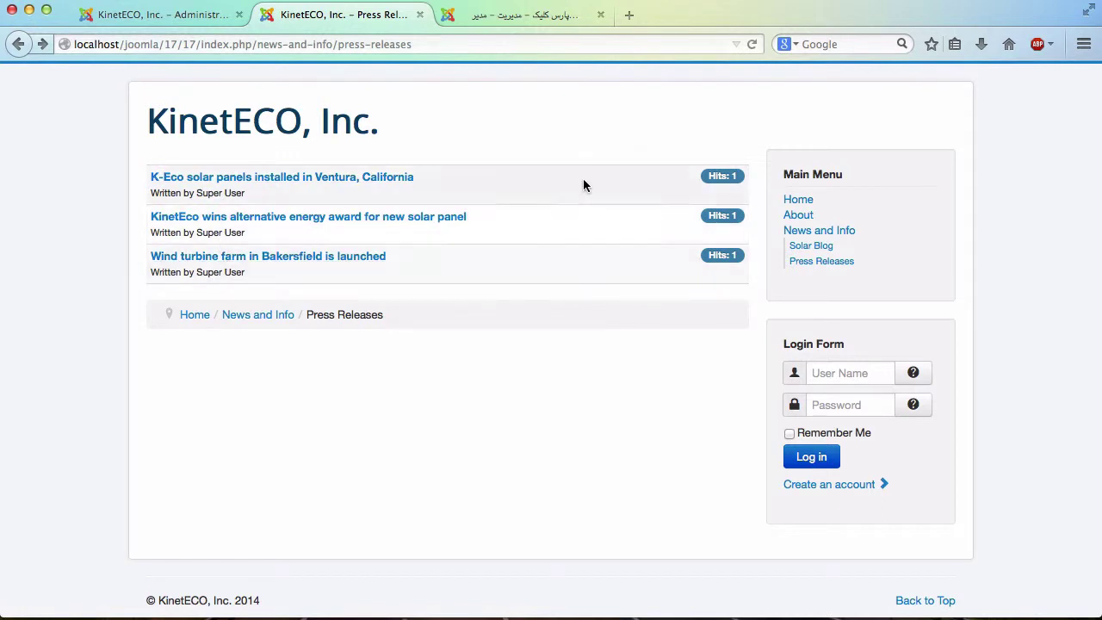
drag(418, 178, 163, 175)
click(160, 15)
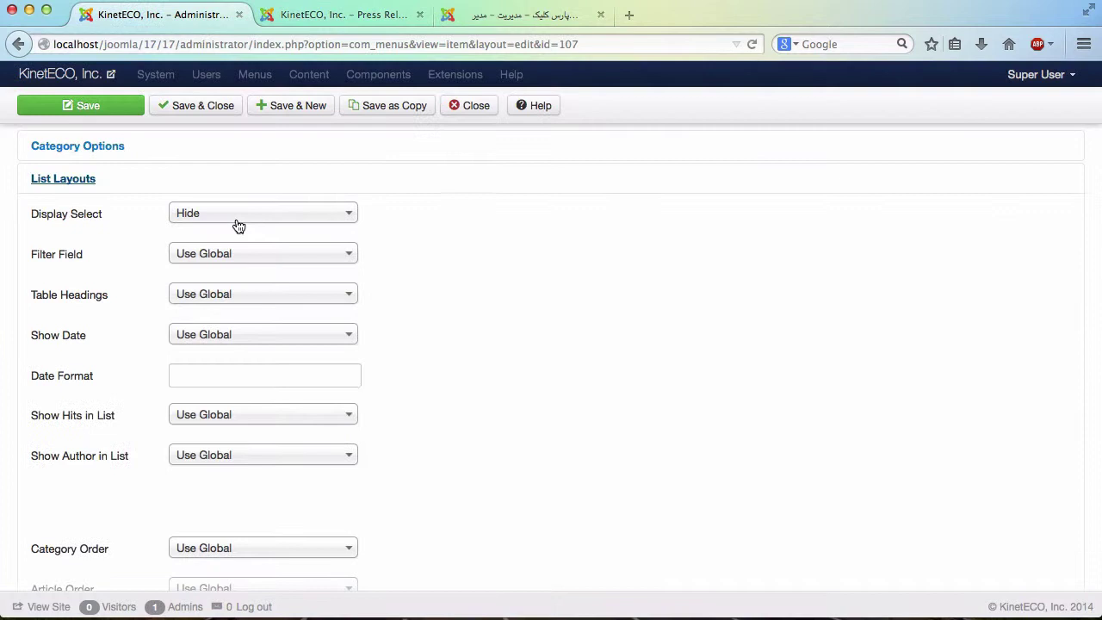
click(239, 293)
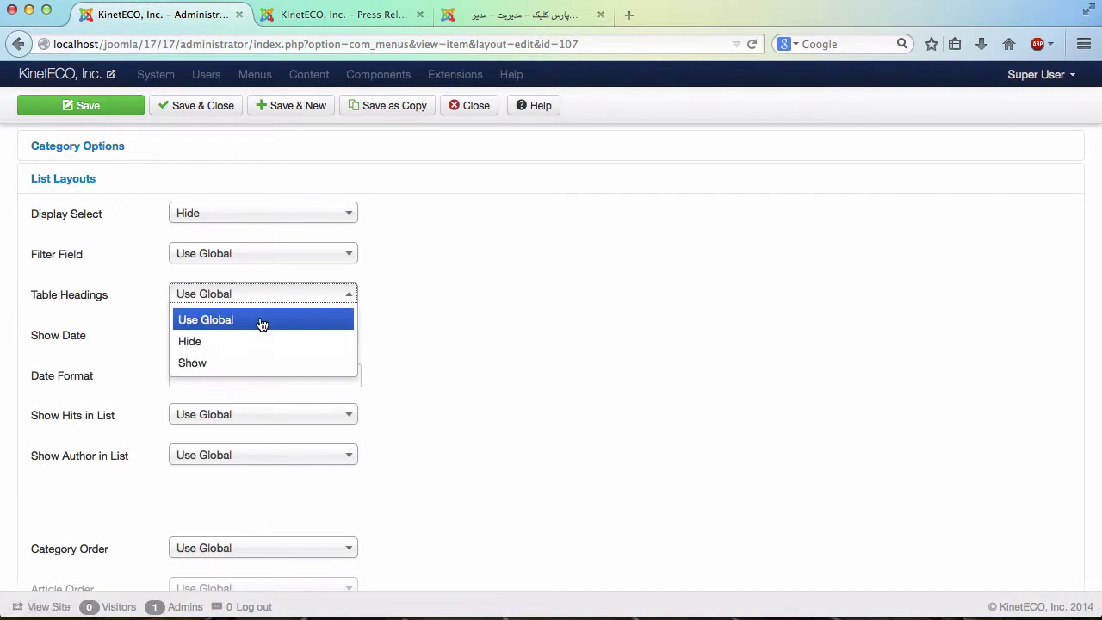
click(439, 354)
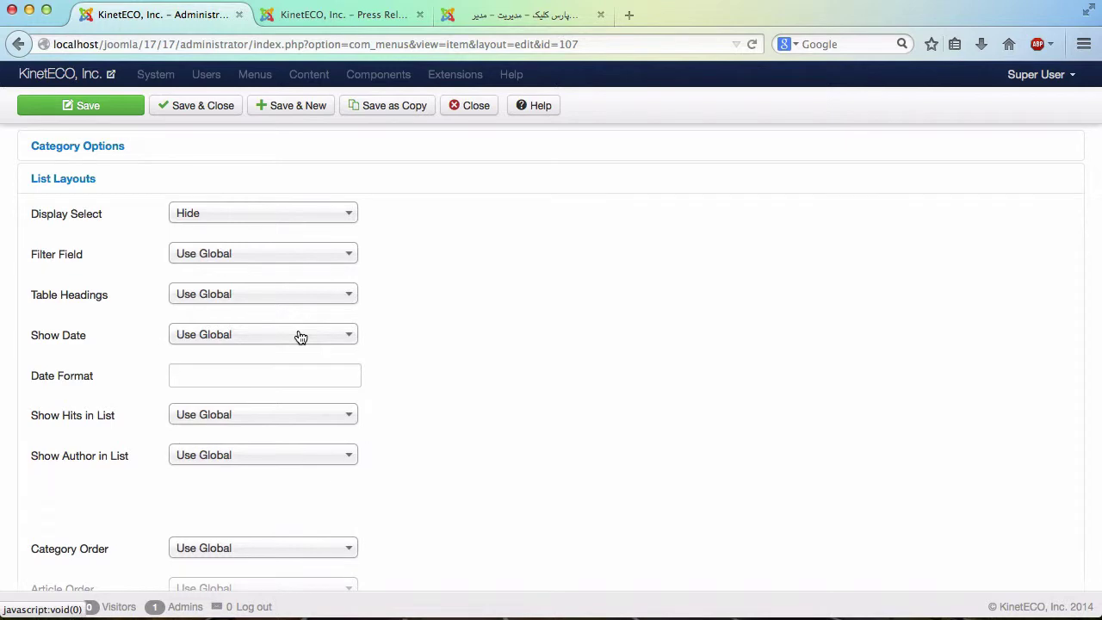
click(319, 14)
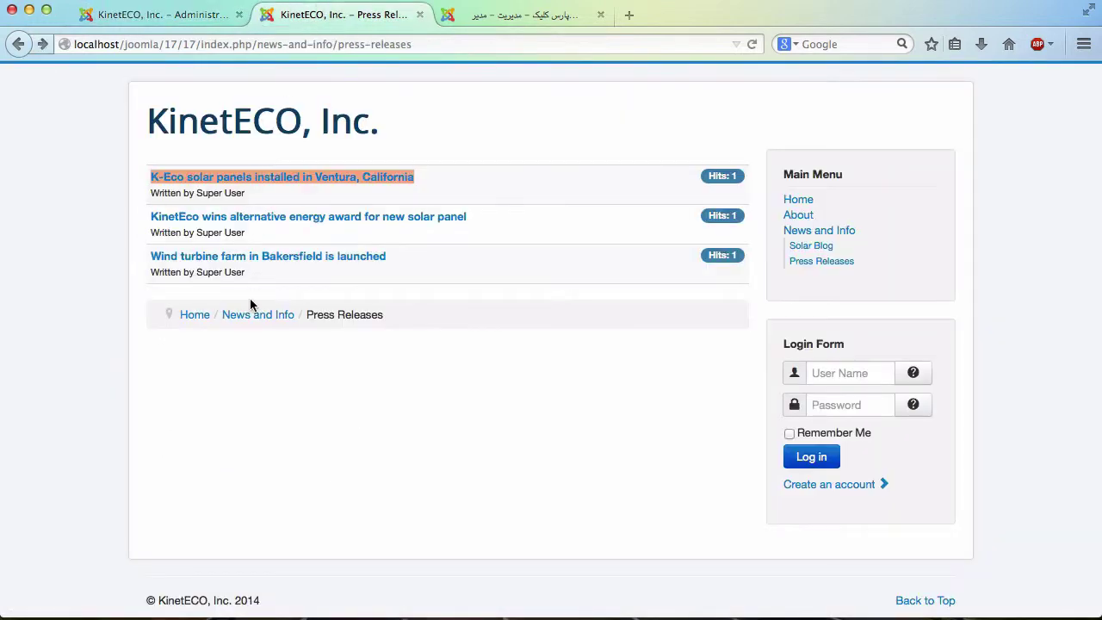
click(255, 179)
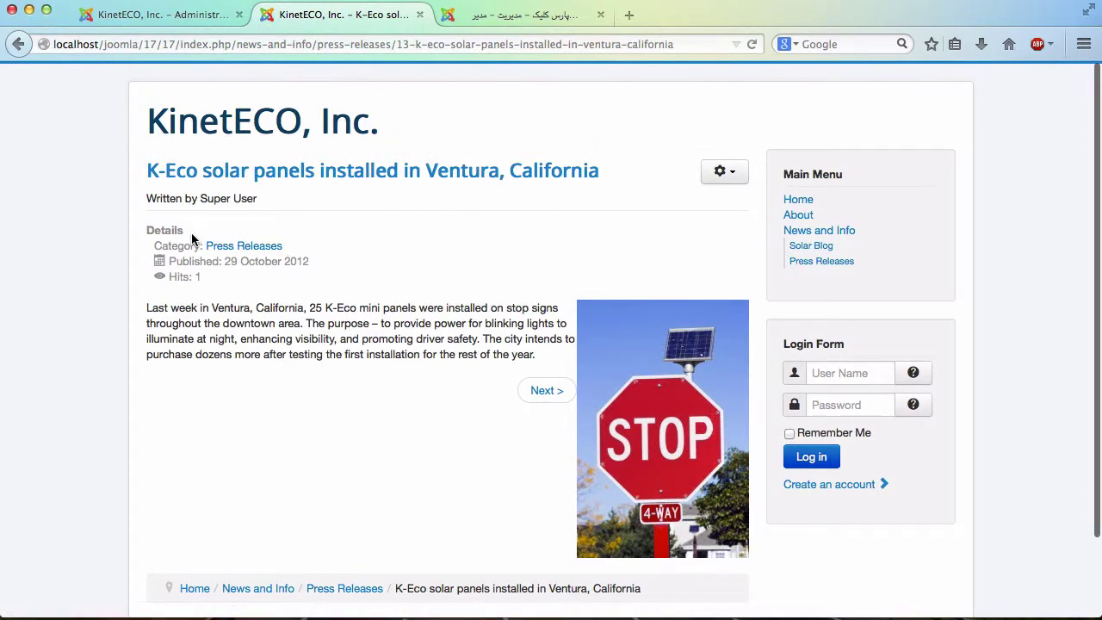
scroll(191, 234, down, 1)
click(159, 14)
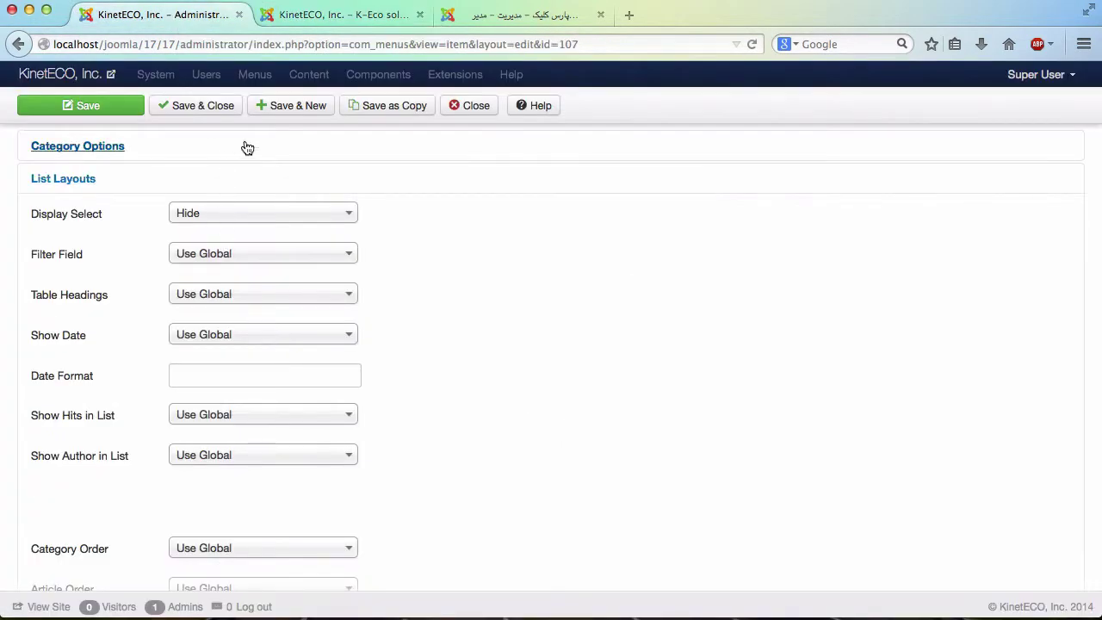
click(334, 17)
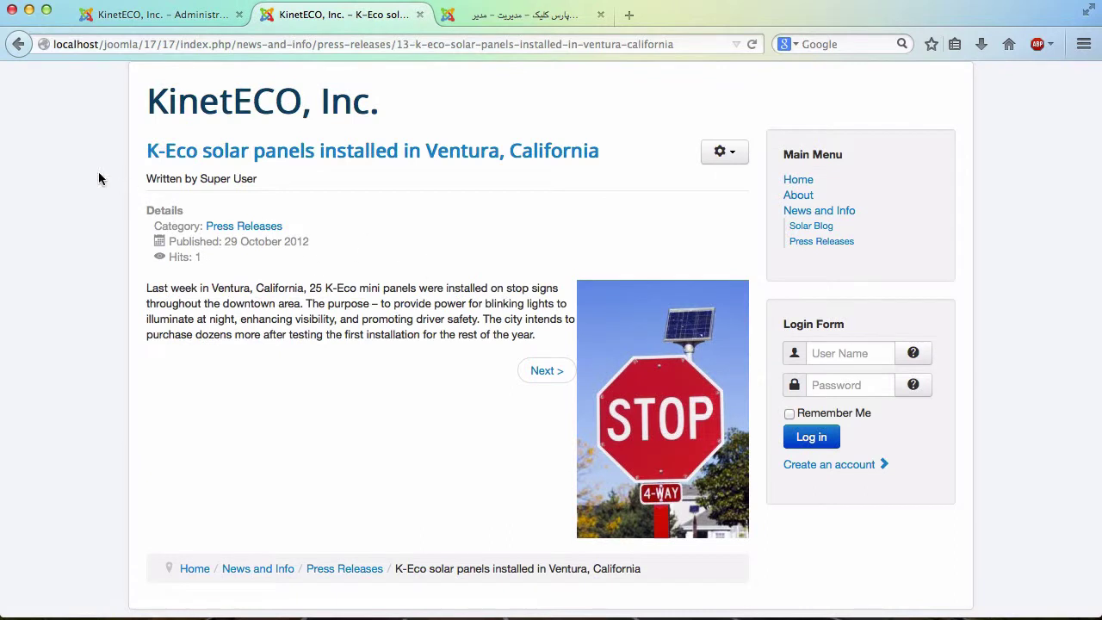
click(20, 45)
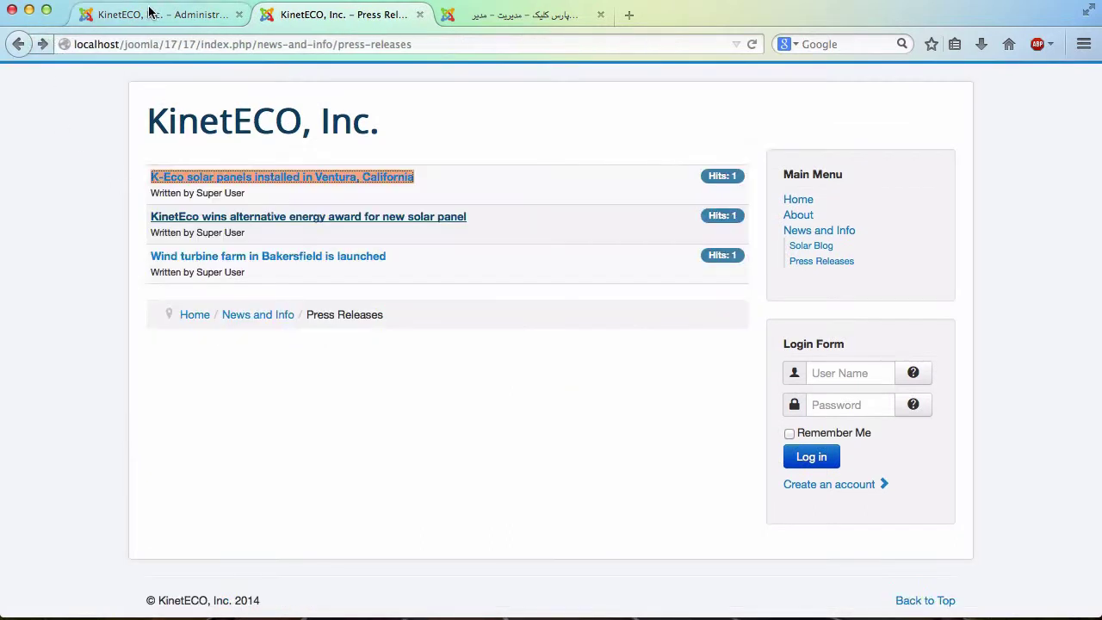
click(196, 14)
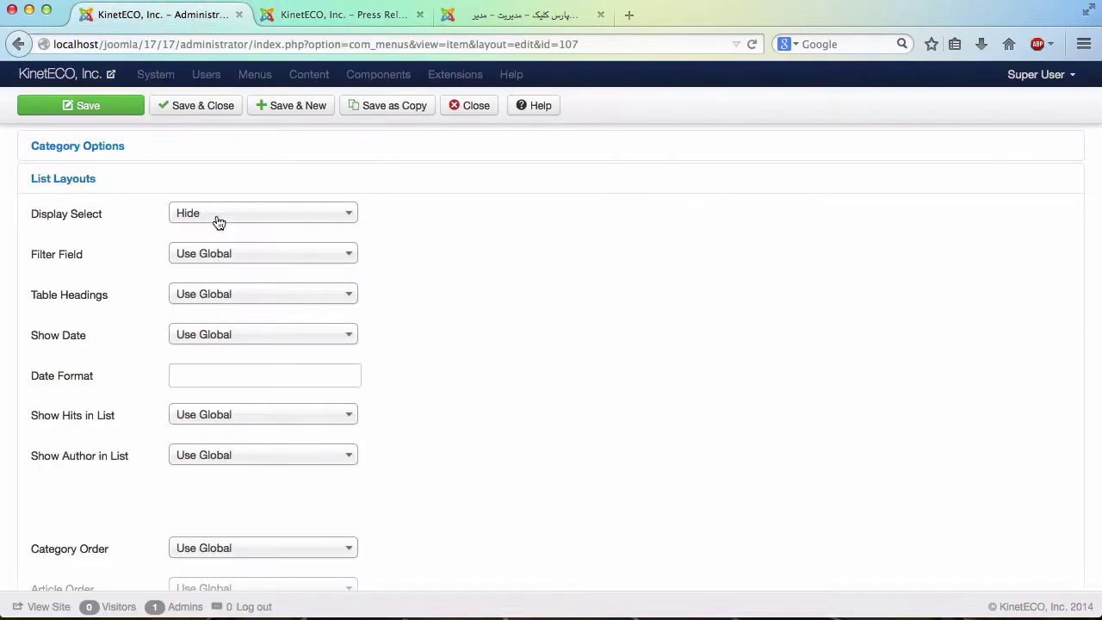
Hide dates in the Press Releases list, save, and check the reloaded frontend and first article.
click(208, 338)
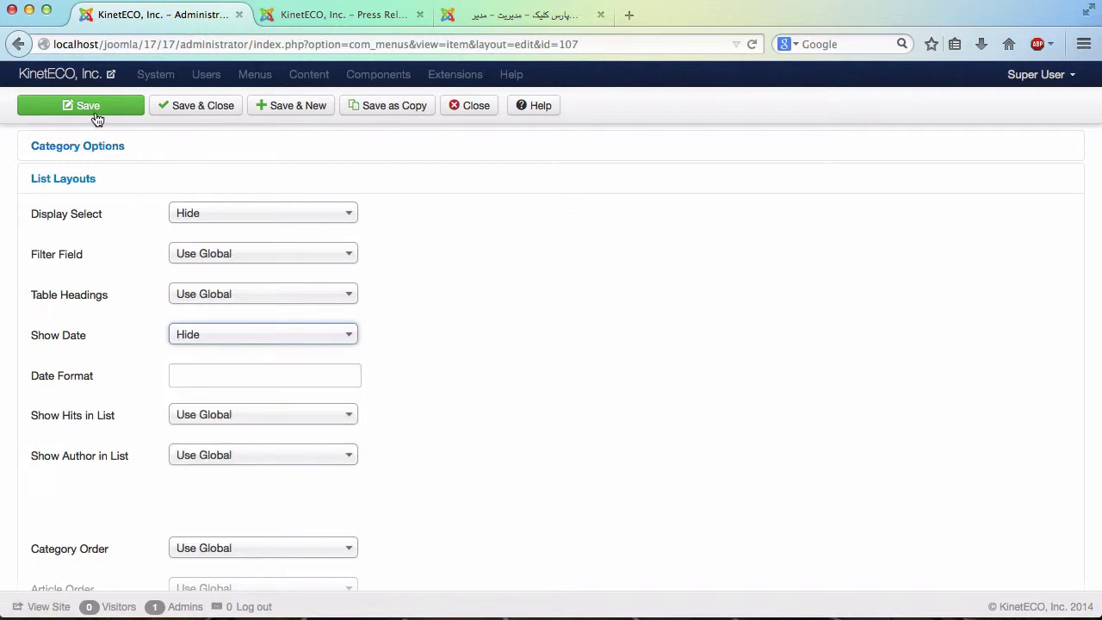
click(60, 110)
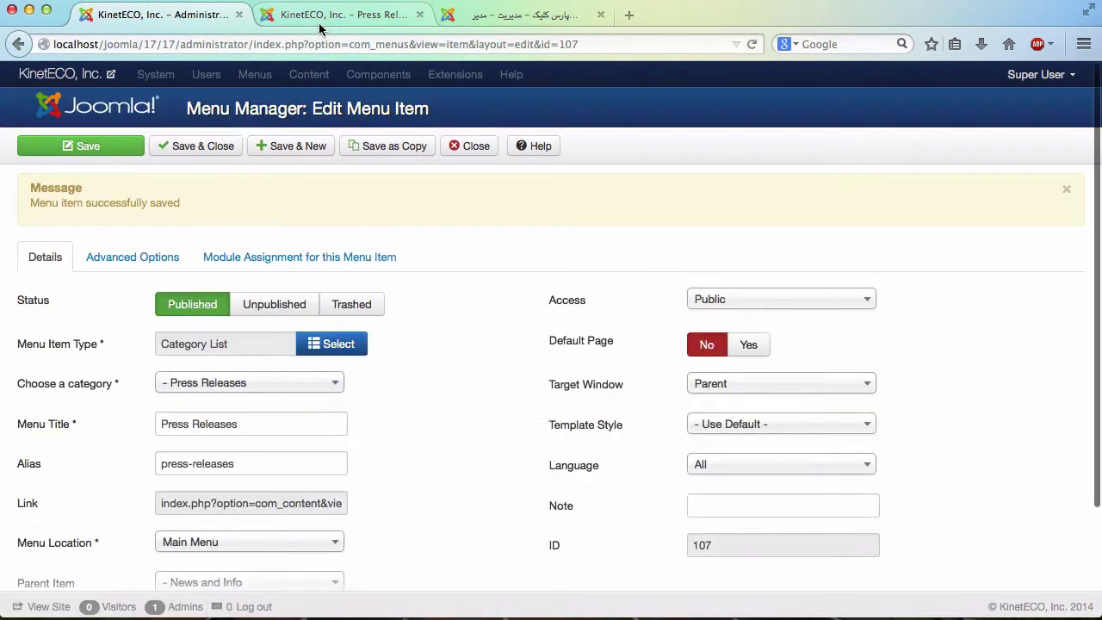
click(336, 14)
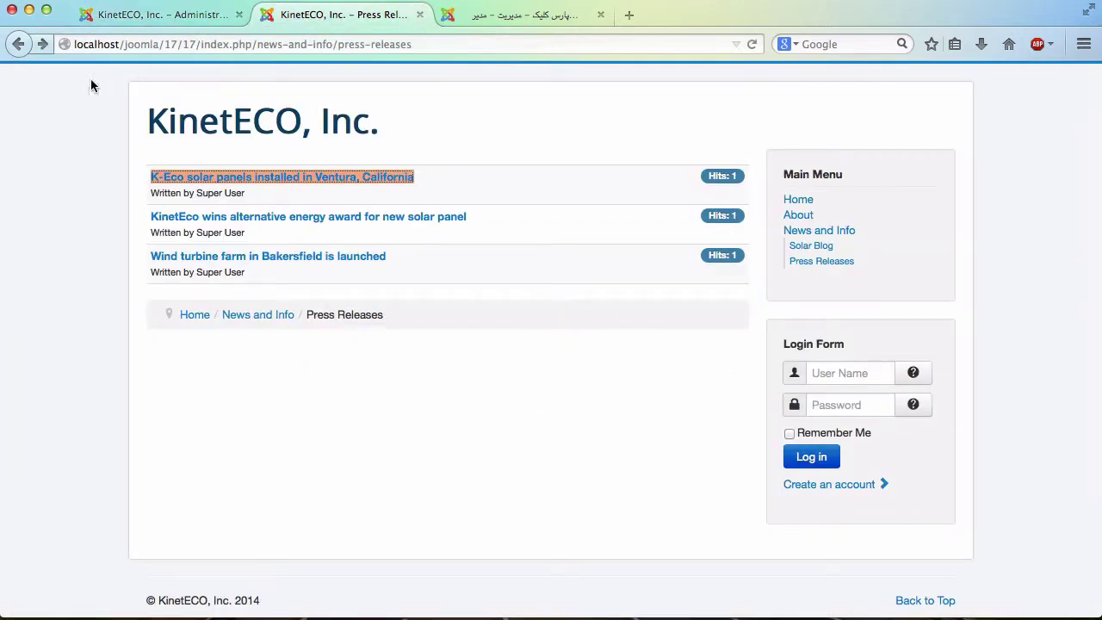
click(751, 44)
click(368, 183)
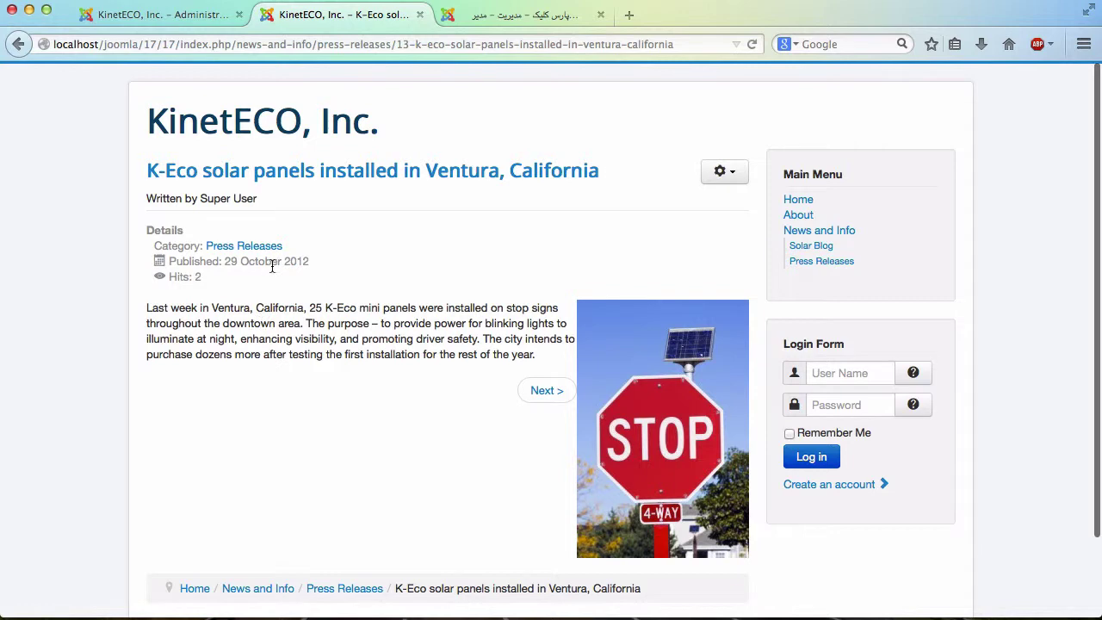
click(18, 44)
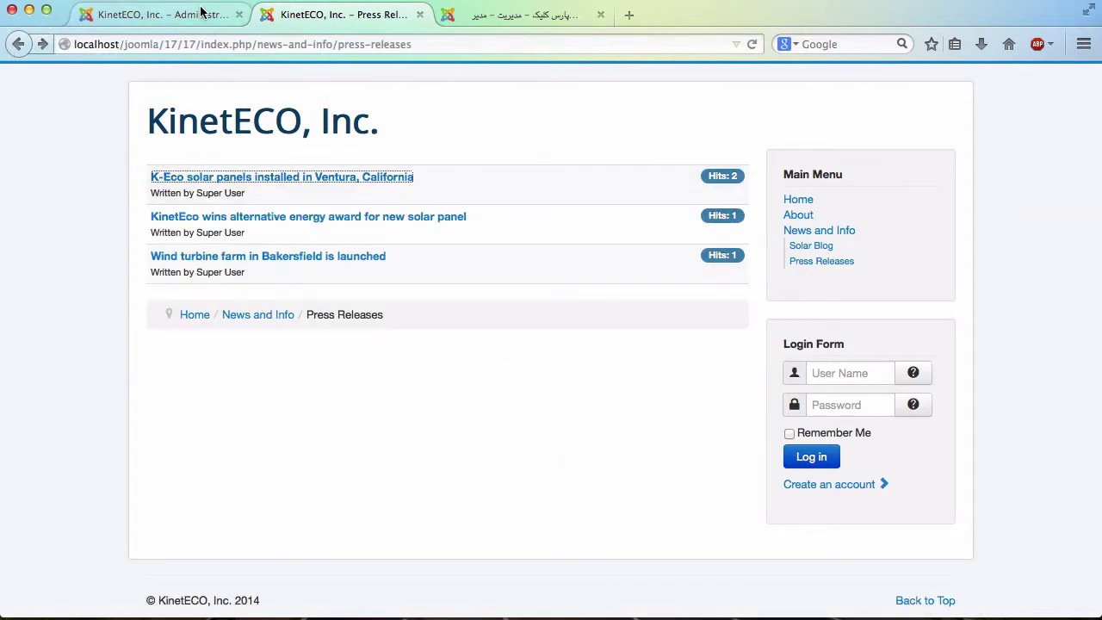
Reopen the List Layouts options and set Show Date back to Use Global.
click(229, 10)
click(153, 257)
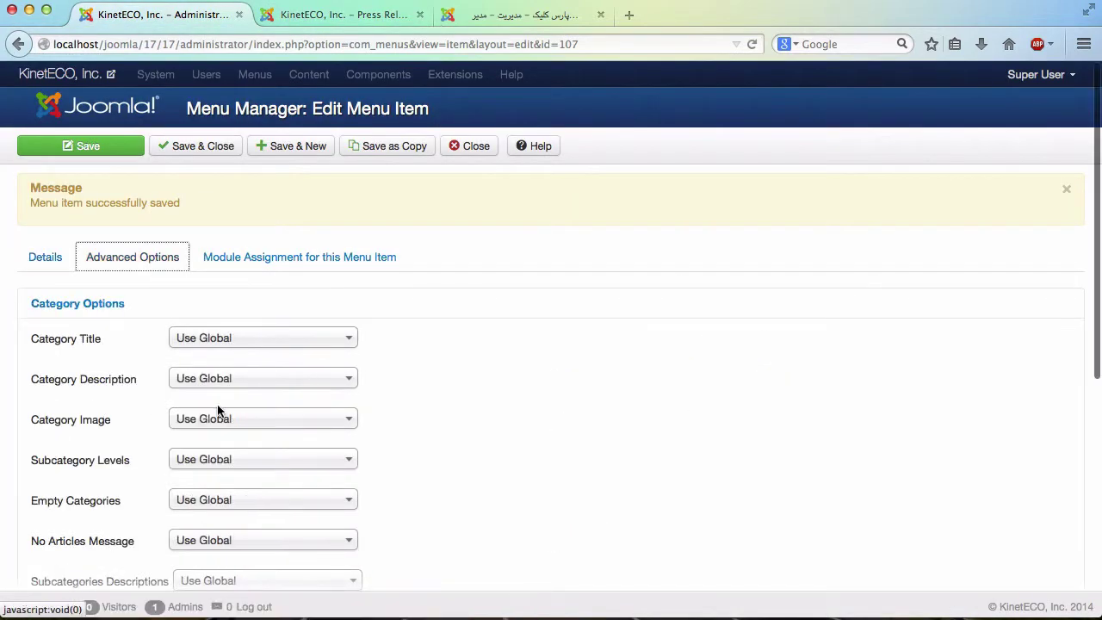
scroll(221, 413, down, 5)
scroll(217, 411, down, 1)
click(158, 369)
scroll(198, 389, down, 4)
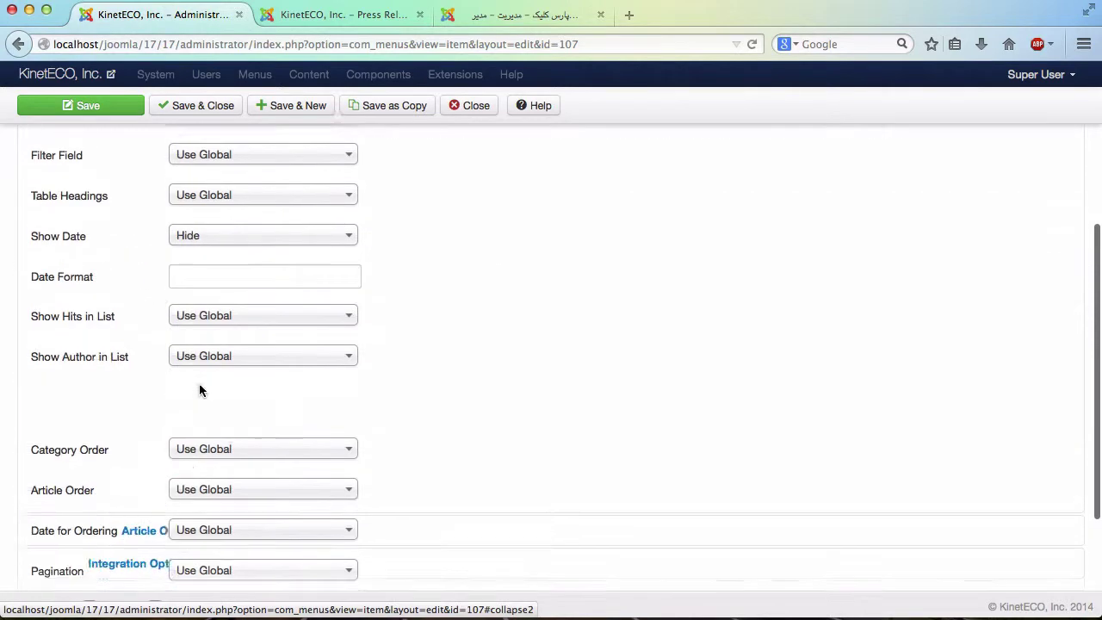
scroll(261, 389, up, 1)
click(272, 217)
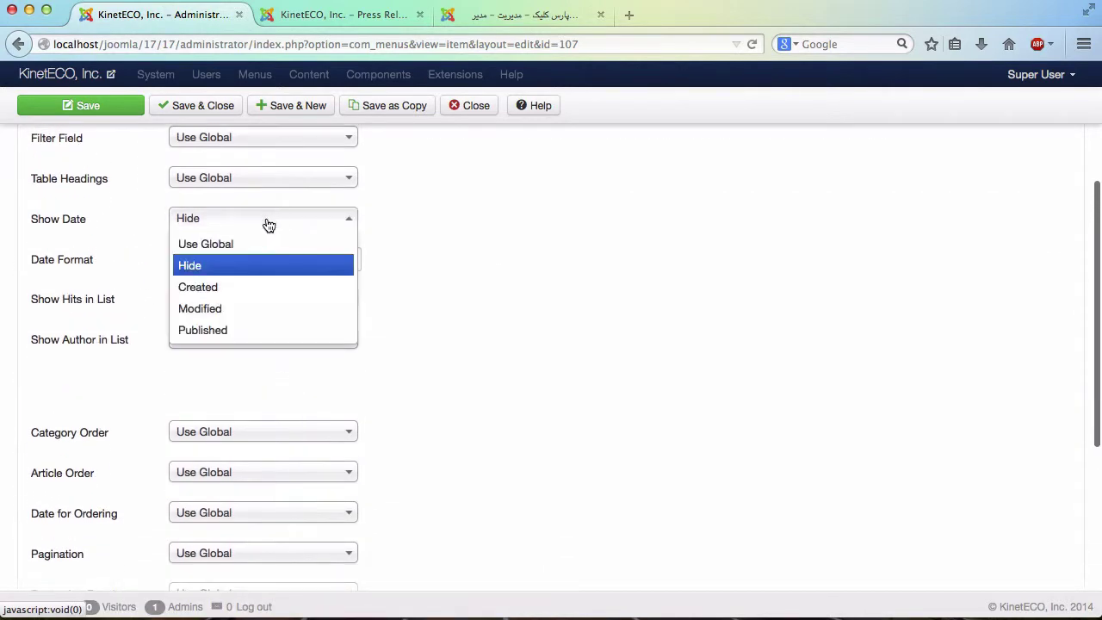
click(253, 248)
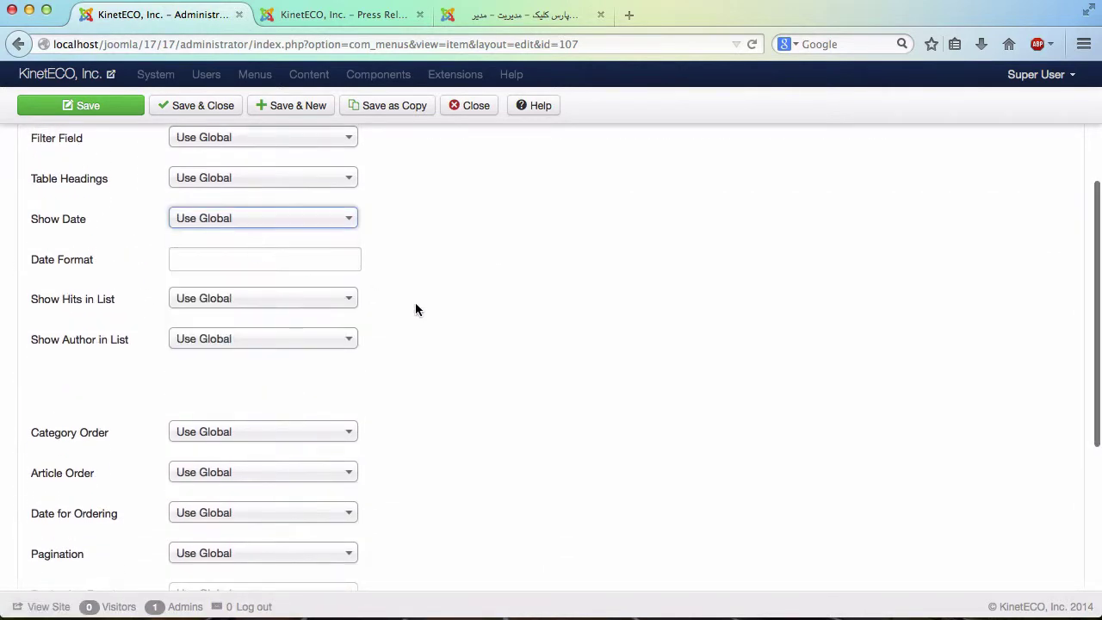
click(279, 260)
click(254, 221)
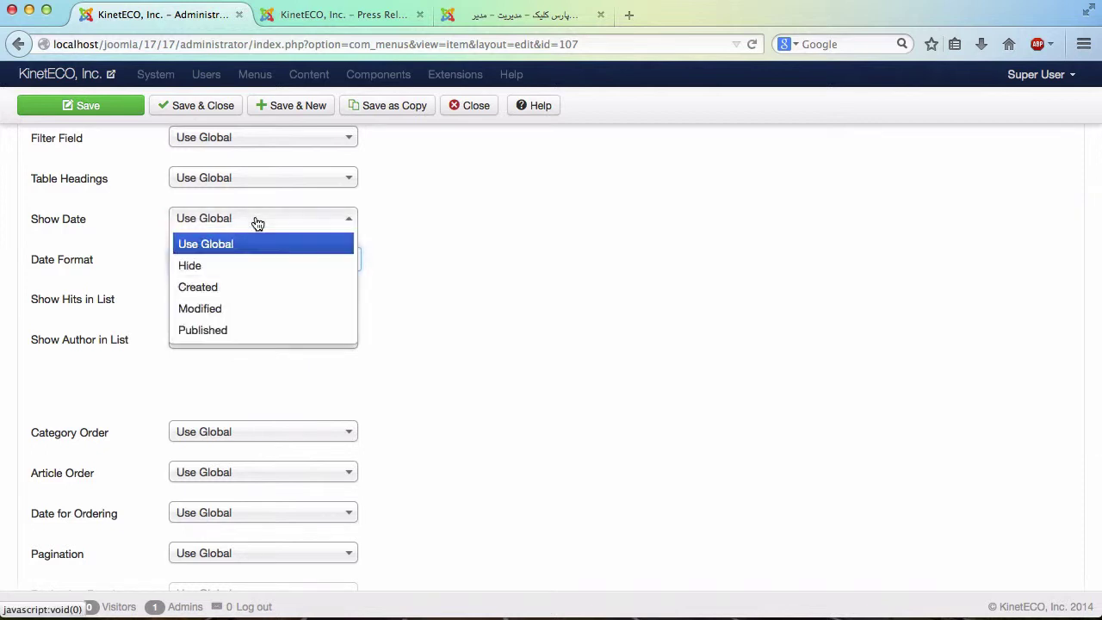
click(399, 244)
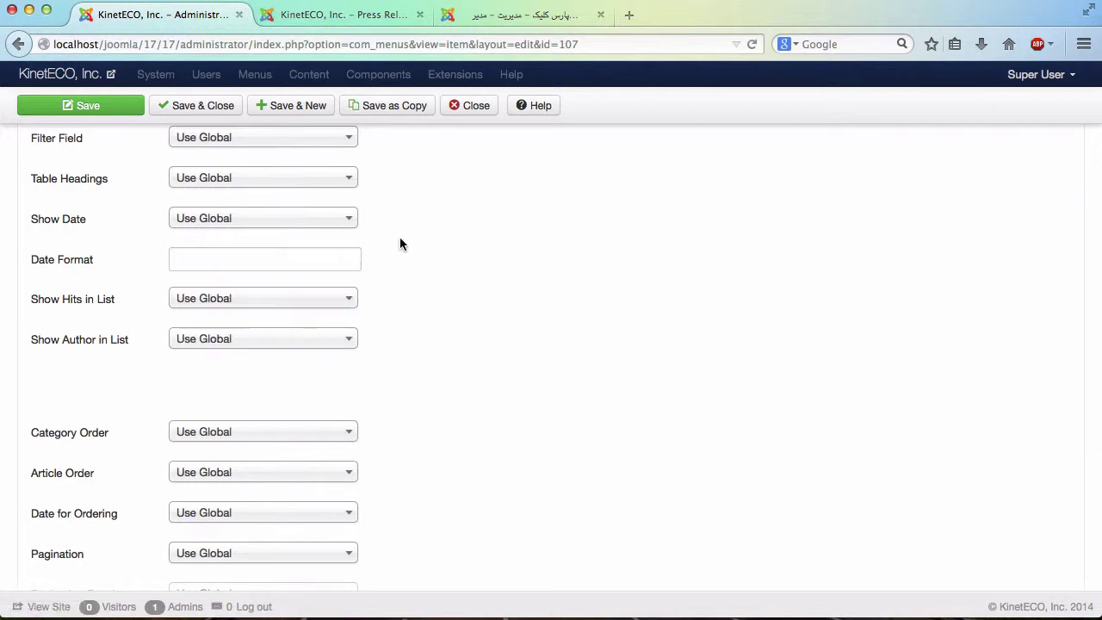
Set Show Hits in List to Hide and look at the frontend Press Releases list.
click(209, 305)
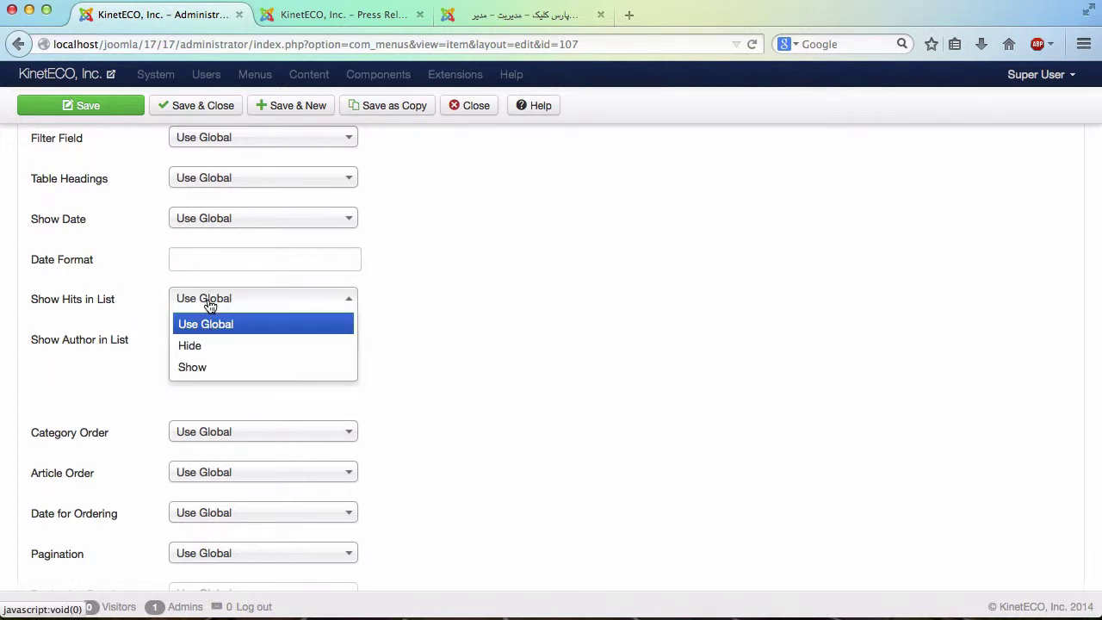
click(200, 346)
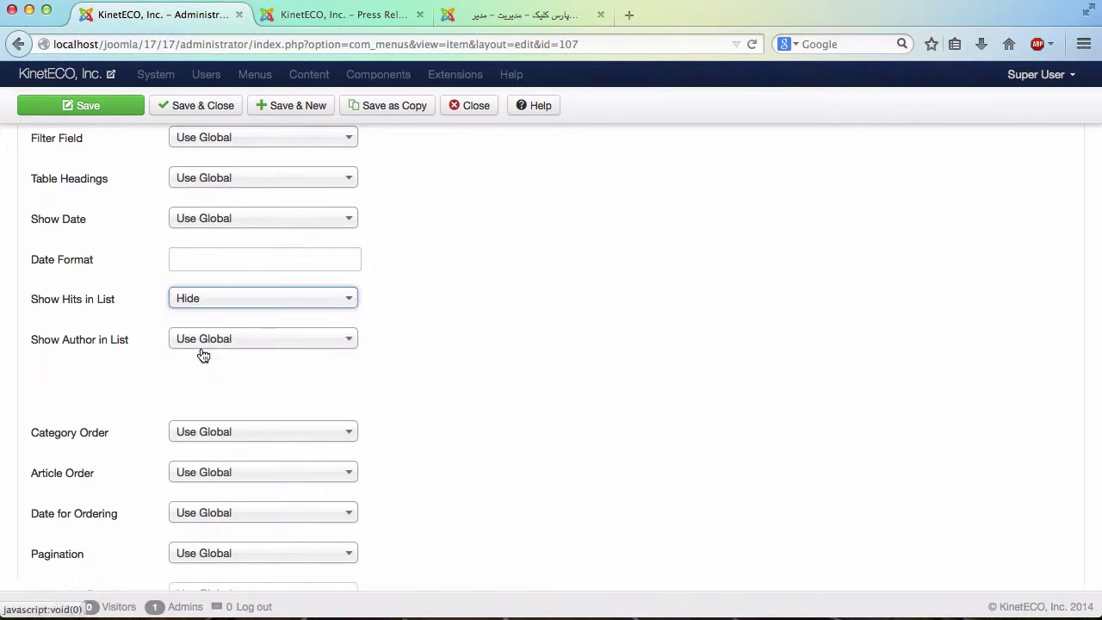
click(306, 298)
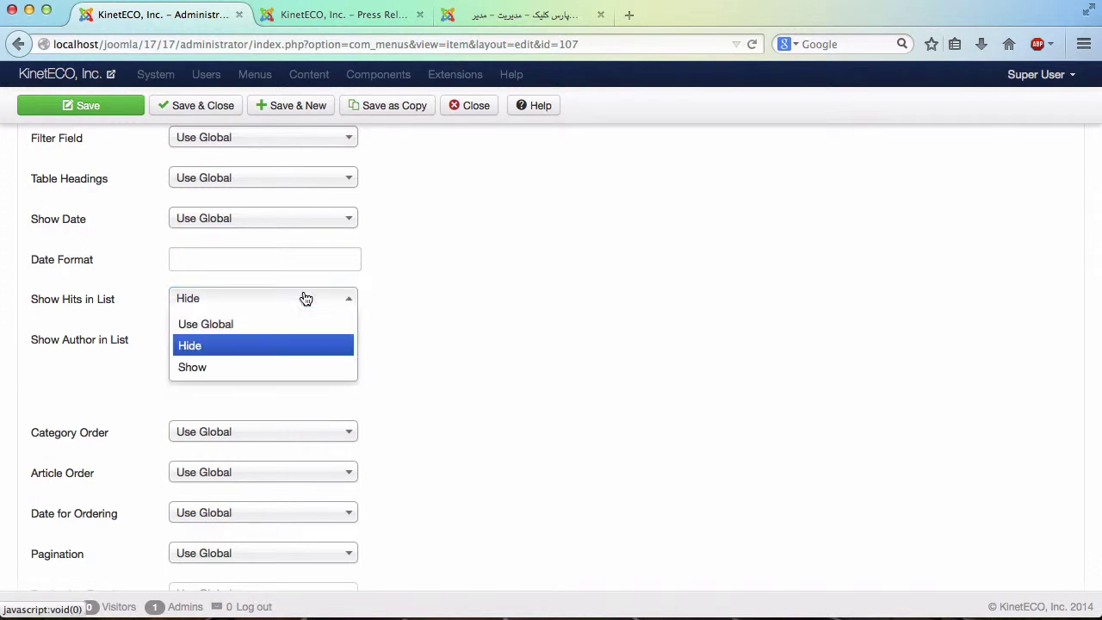
click(435, 298)
click(314, 17)
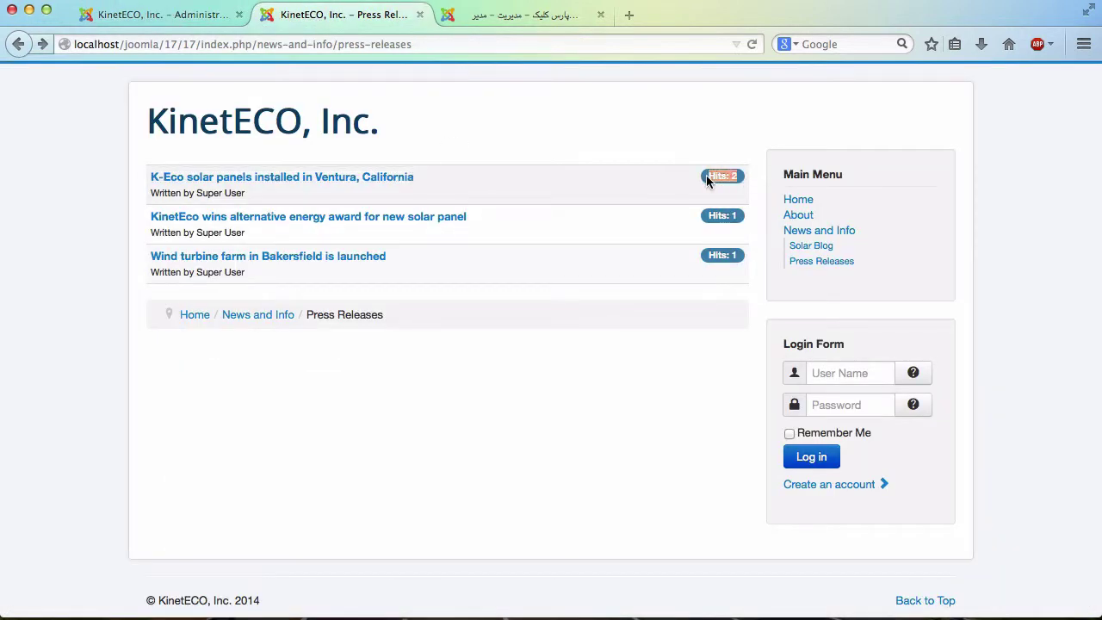
Spot the author line on the frontend, set Show Author in List to Hide, and save.
click(179, 19)
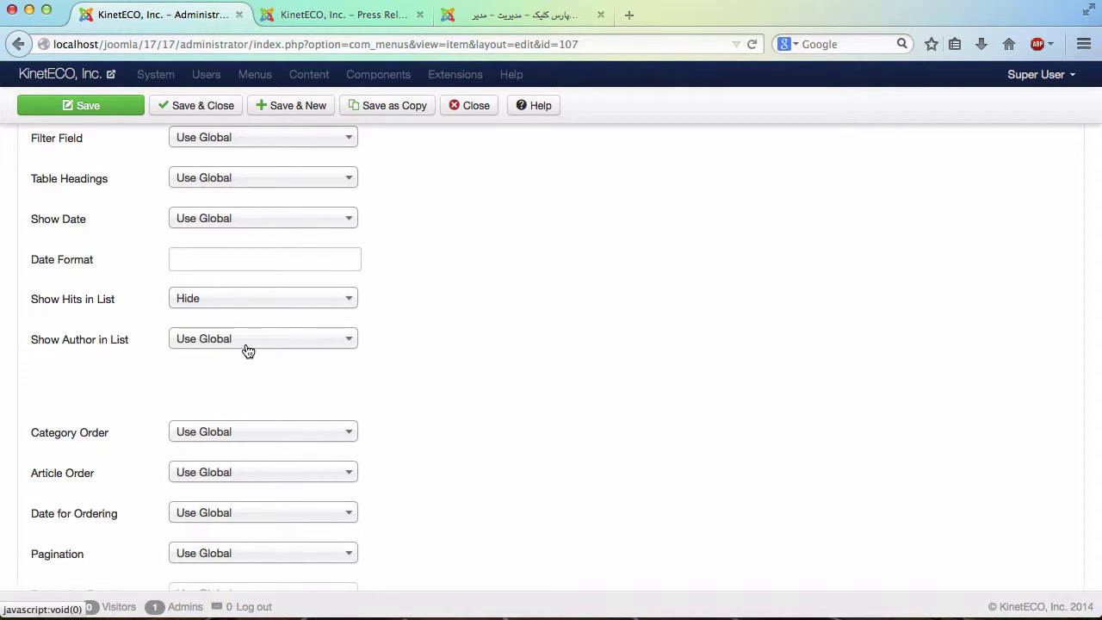
click(314, 15)
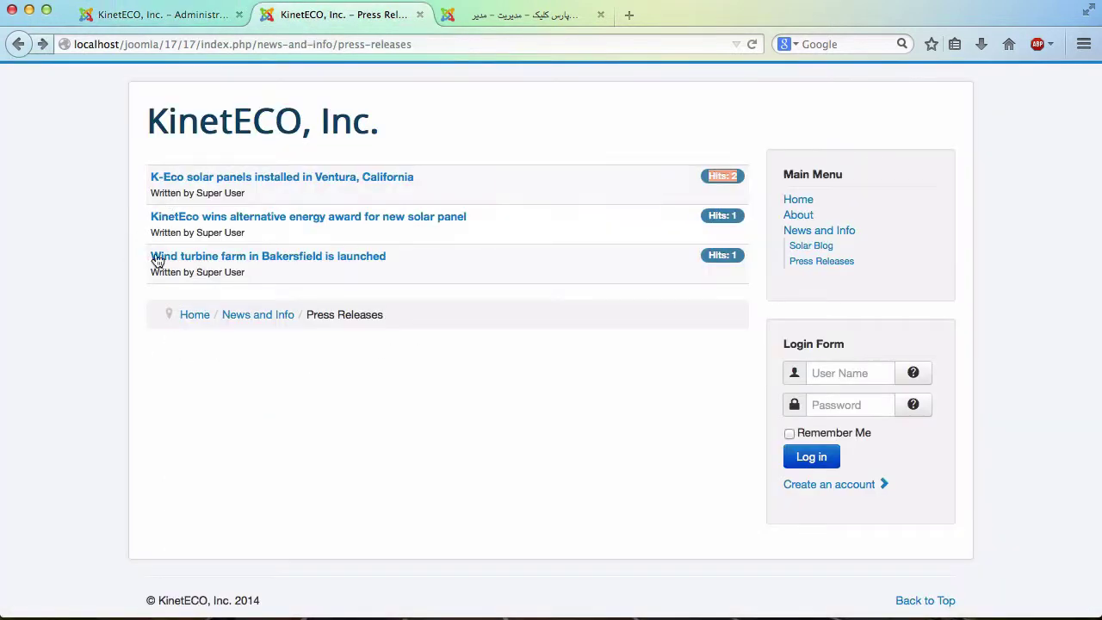
drag(244, 233, 148, 234)
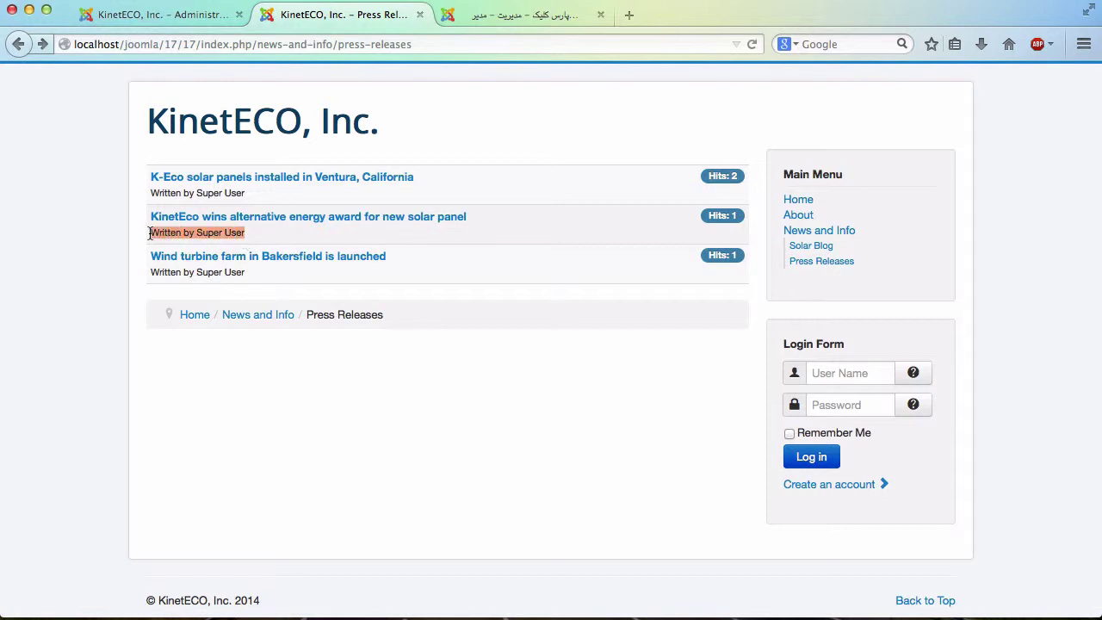
click(197, 24)
click(246, 342)
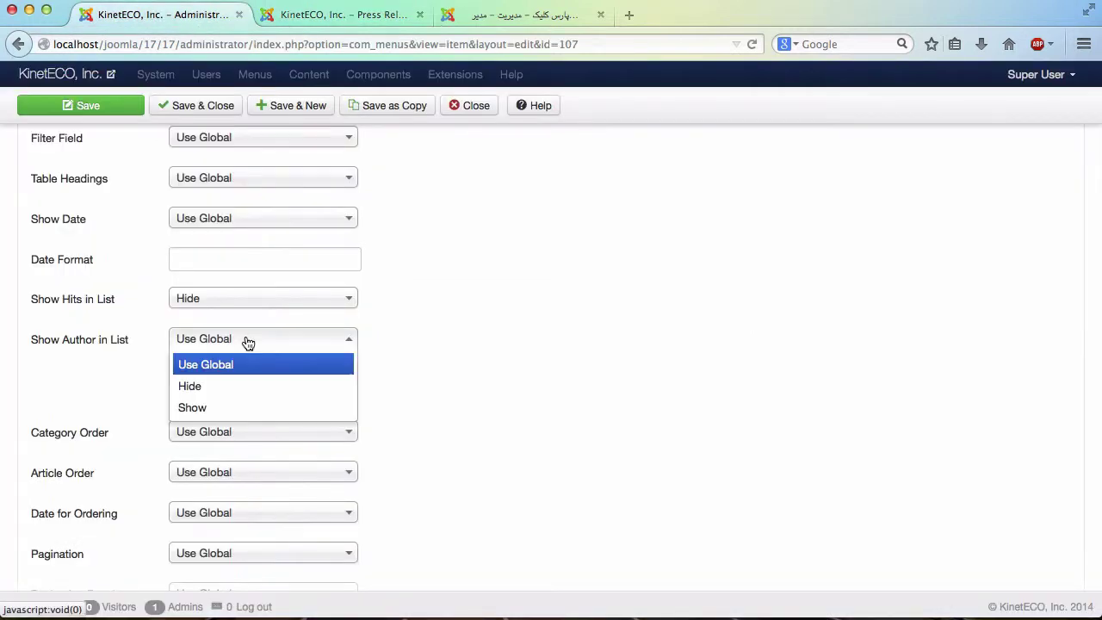
click(218, 393)
scroll(471, 413, down, 3)
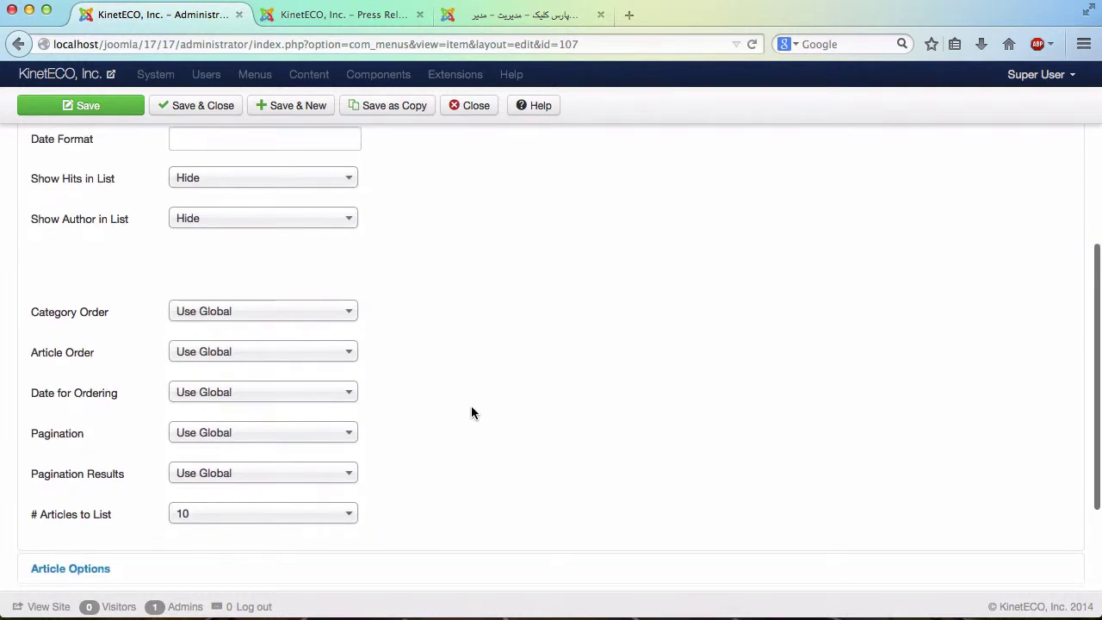
scroll(471, 408, down, 4)
scroll(471, 407, up, 3)
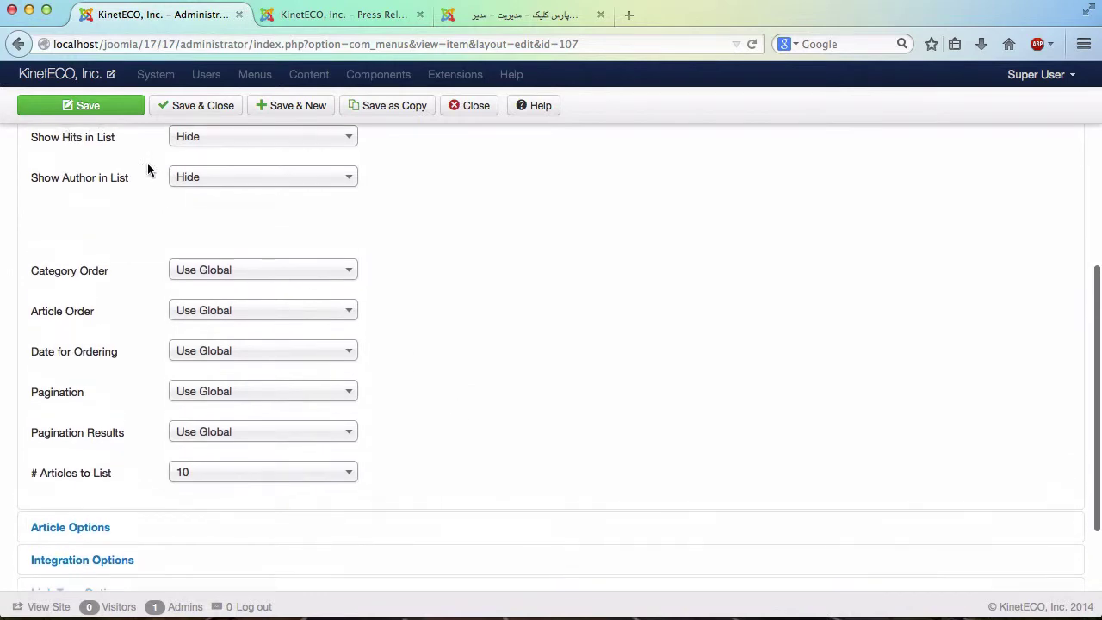
click(103, 109)
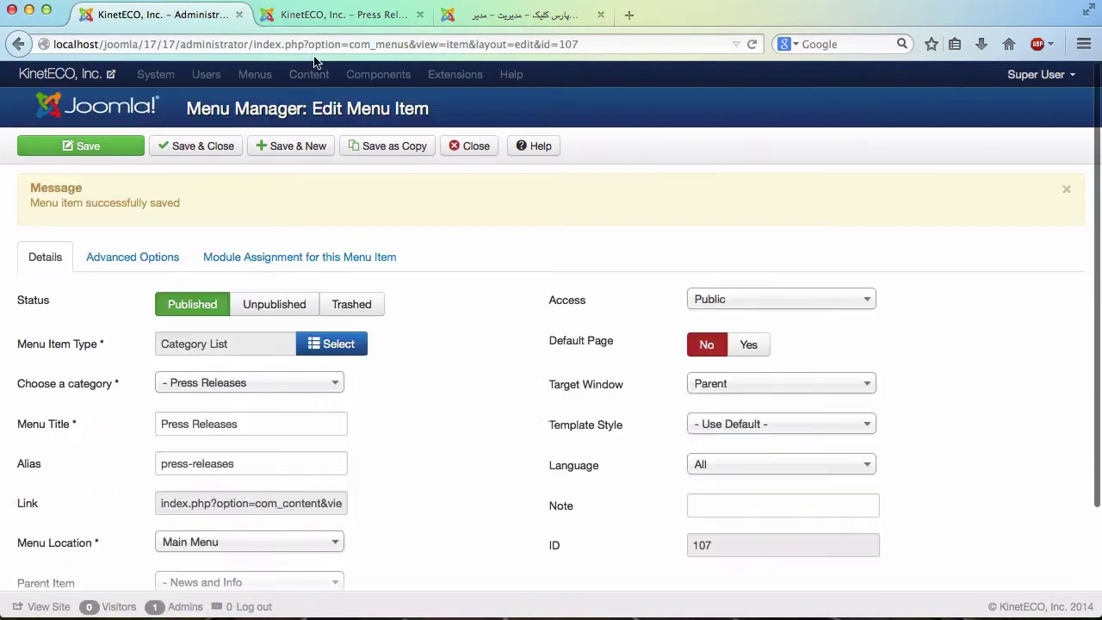
Reload the frontend Press Releases page to confirm authors and hit counts are gone.
click(305, 15)
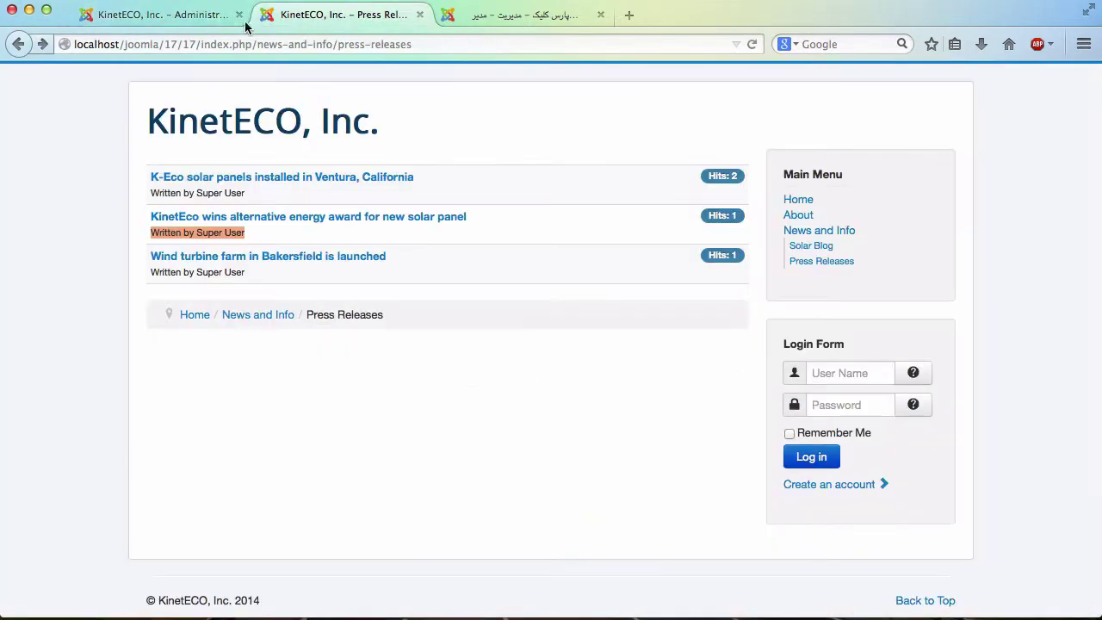
click(752, 44)
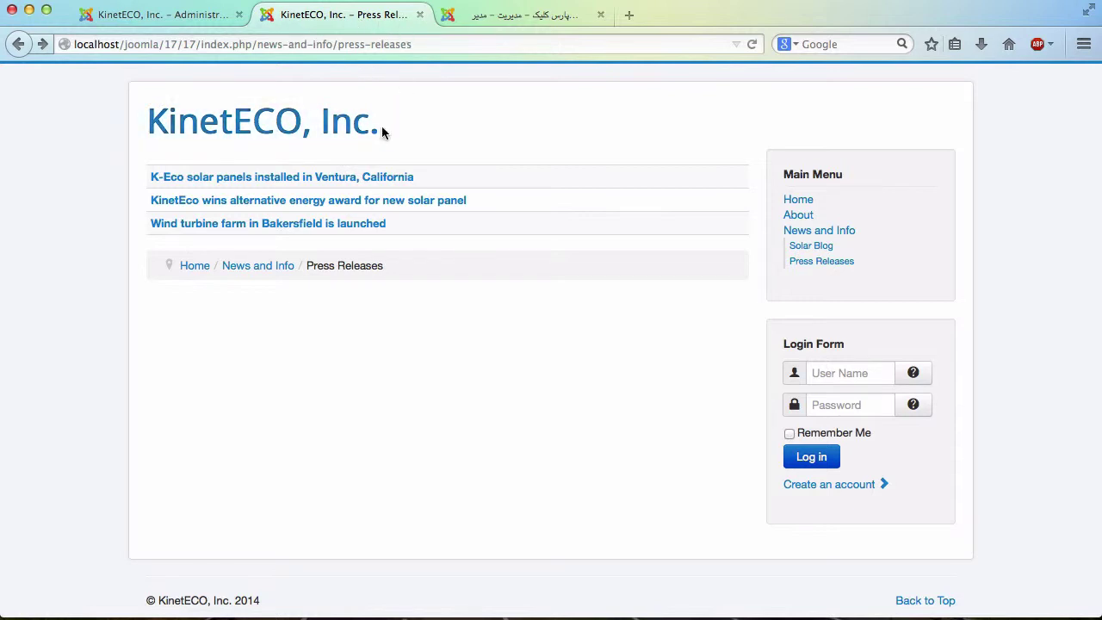
drag(379, 129, 150, 116)
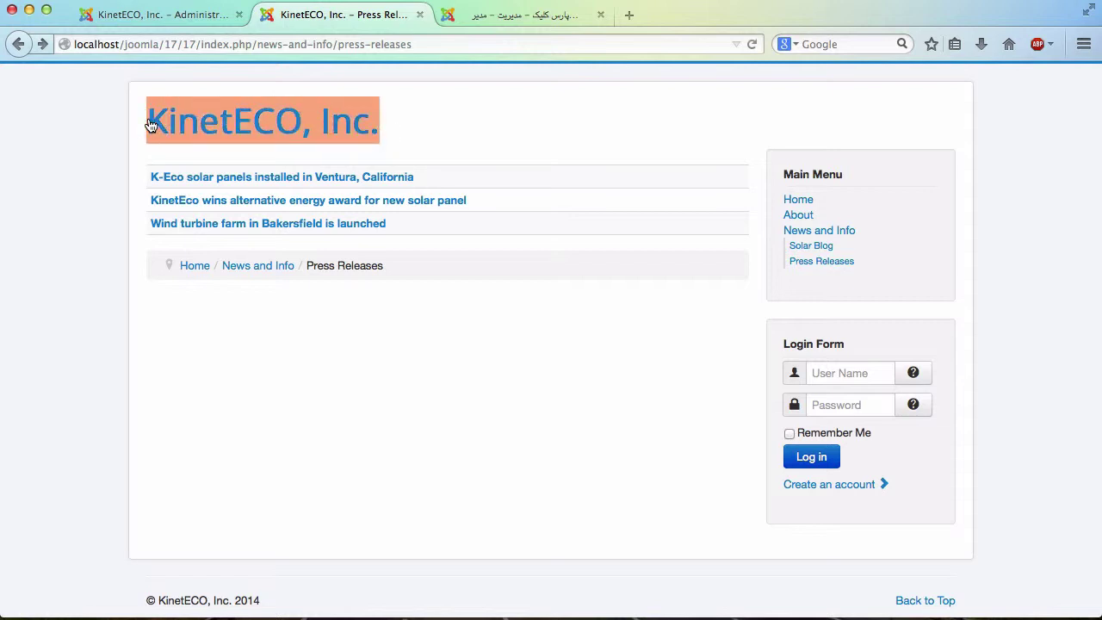
click(456, 126)
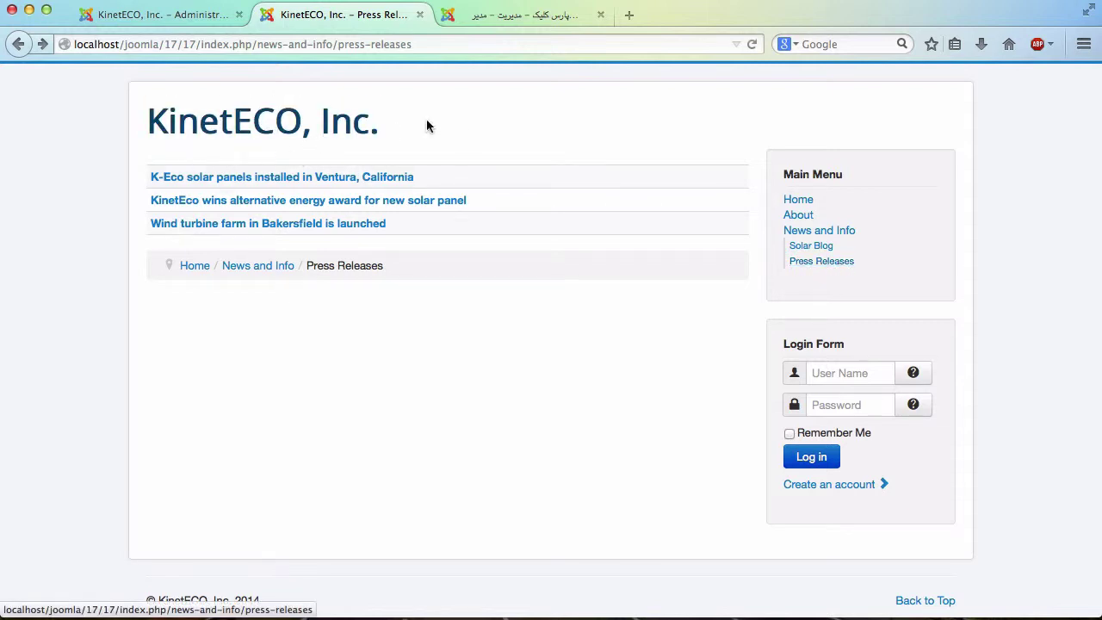
click(160, 15)
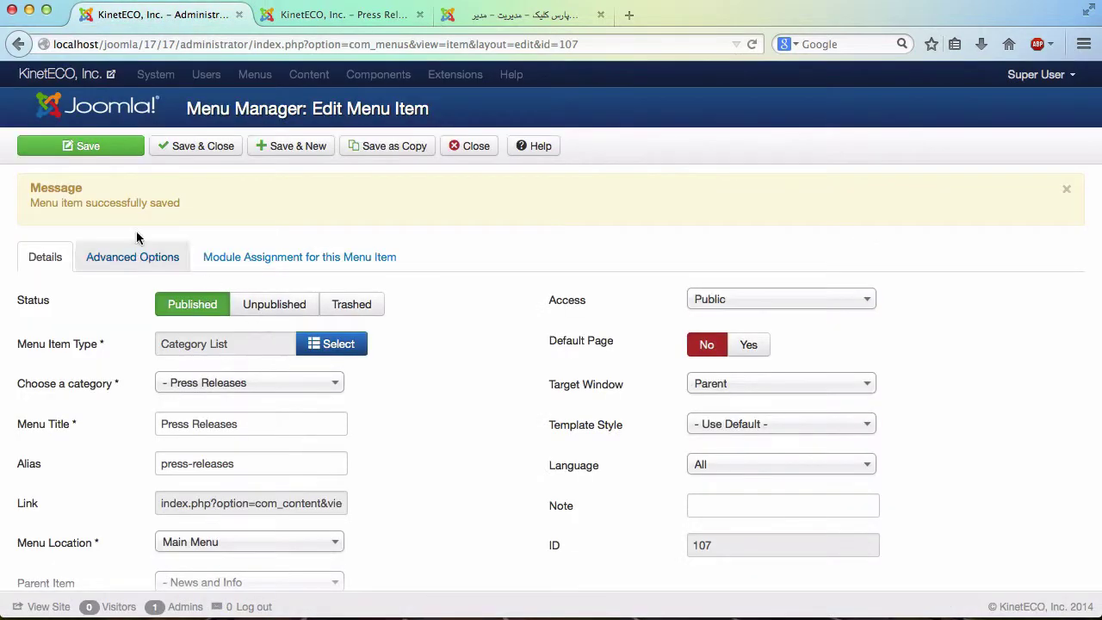
Expand Page Display Options and inspect the Browser Page Title and Page Heading fields.
click(148, 257)
scroll(134, 370, down, 3)
scroll(134, 386, down, 2)
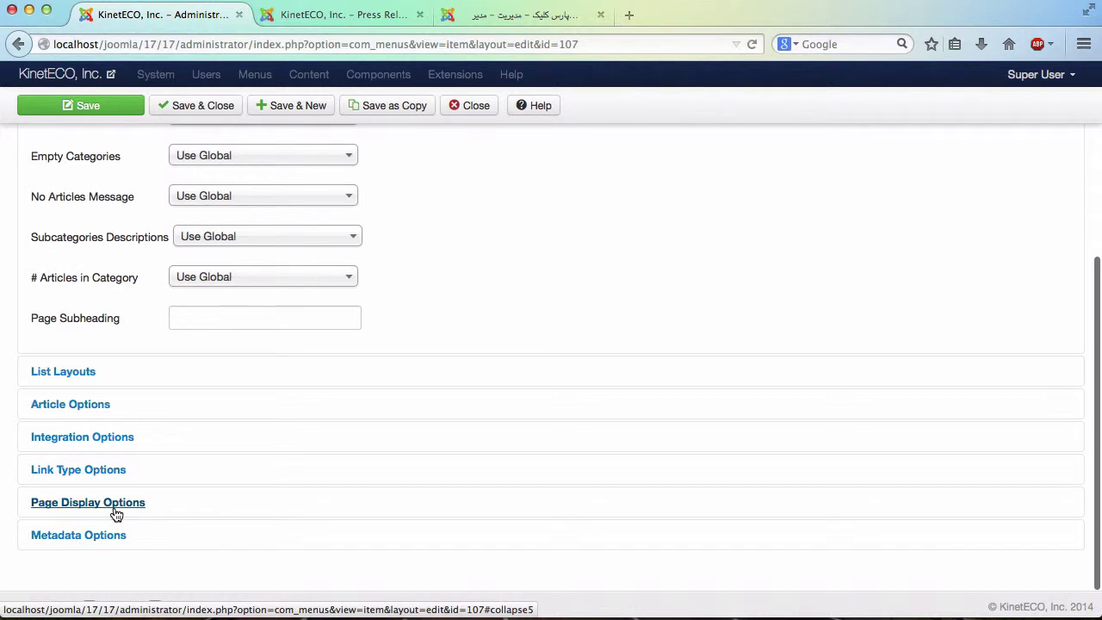
click(116, 514)
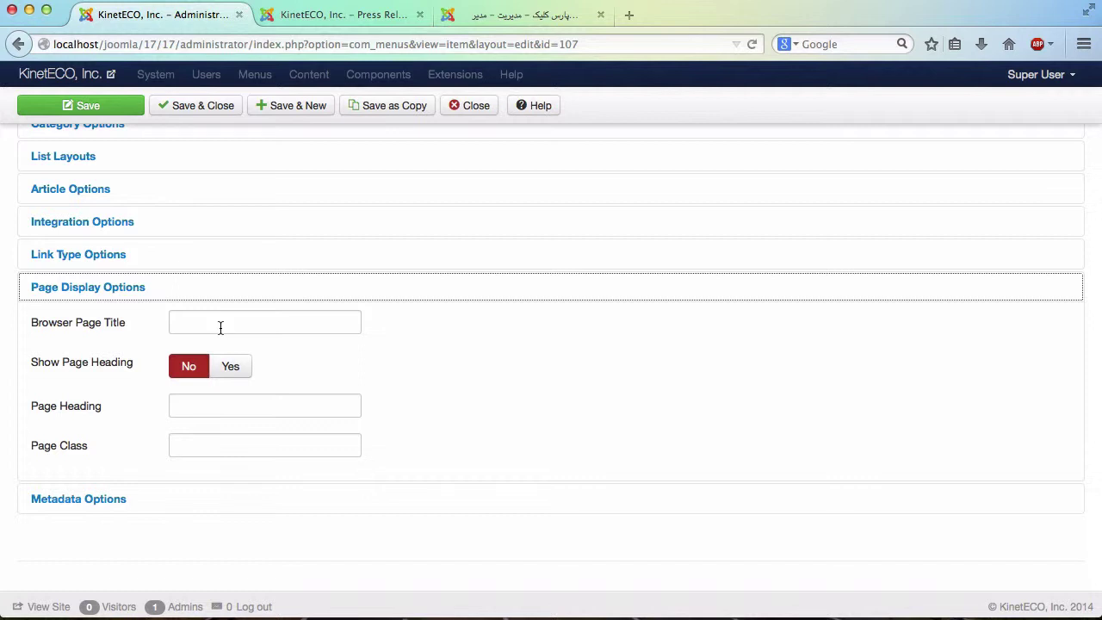
click(220, 327)
click(233, 409)
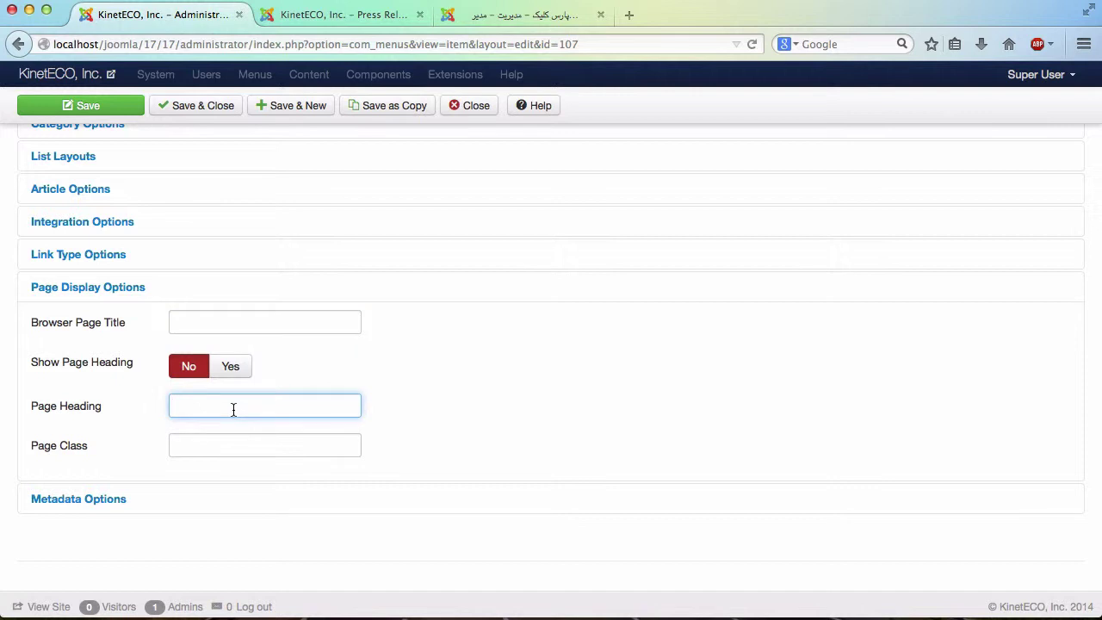
click(249, 327)
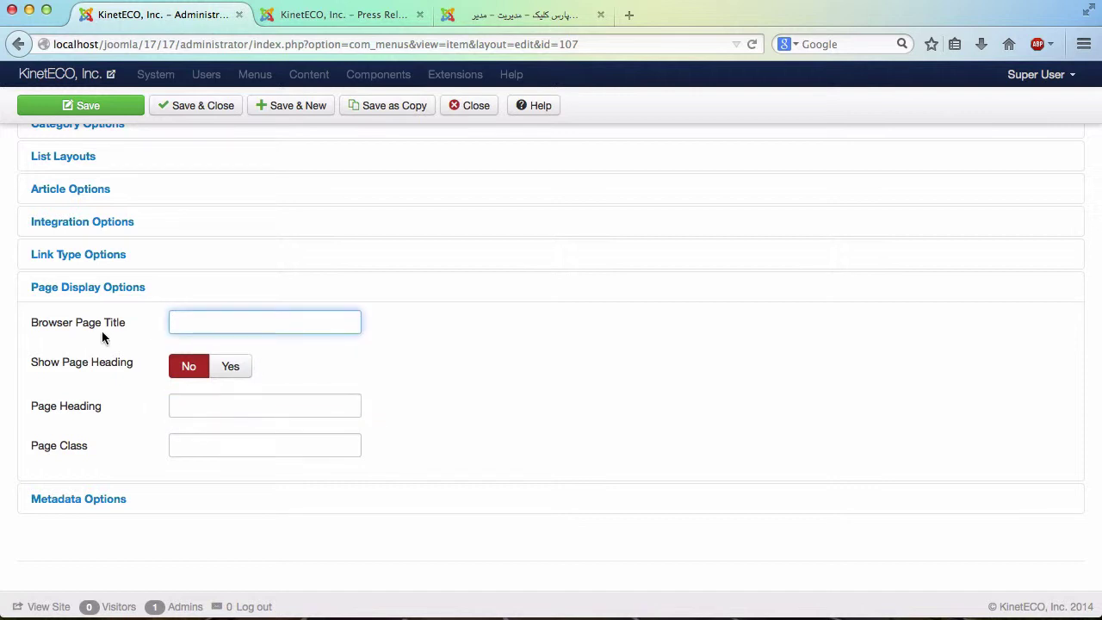
mouse_move(93, 327)
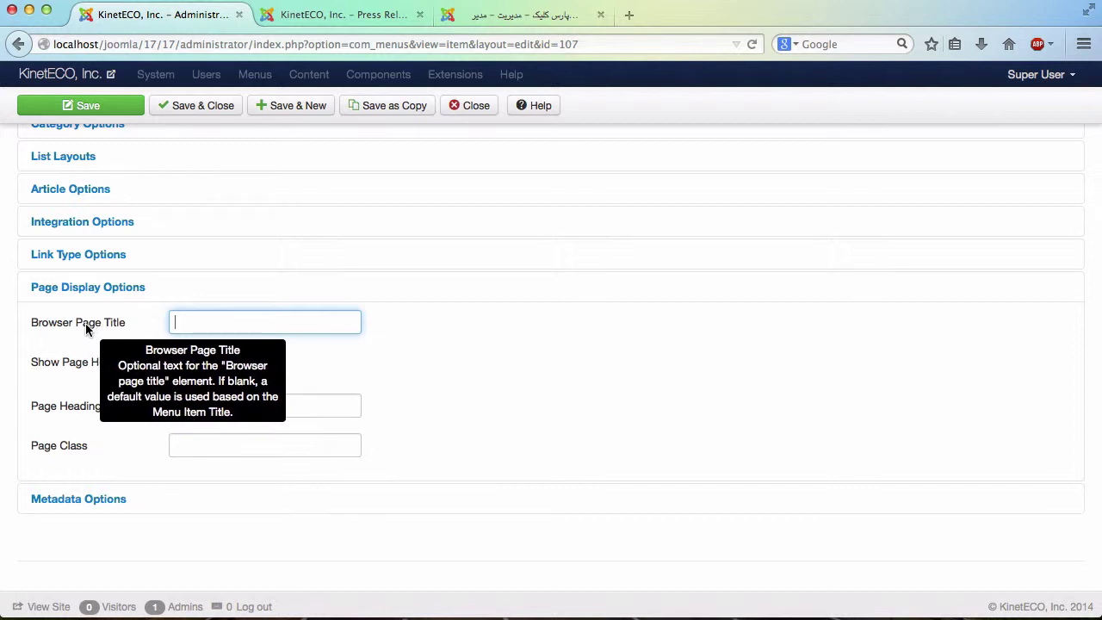
Compare the frontend Press Releases page against the menu item's page display settings.
click(366, 16)
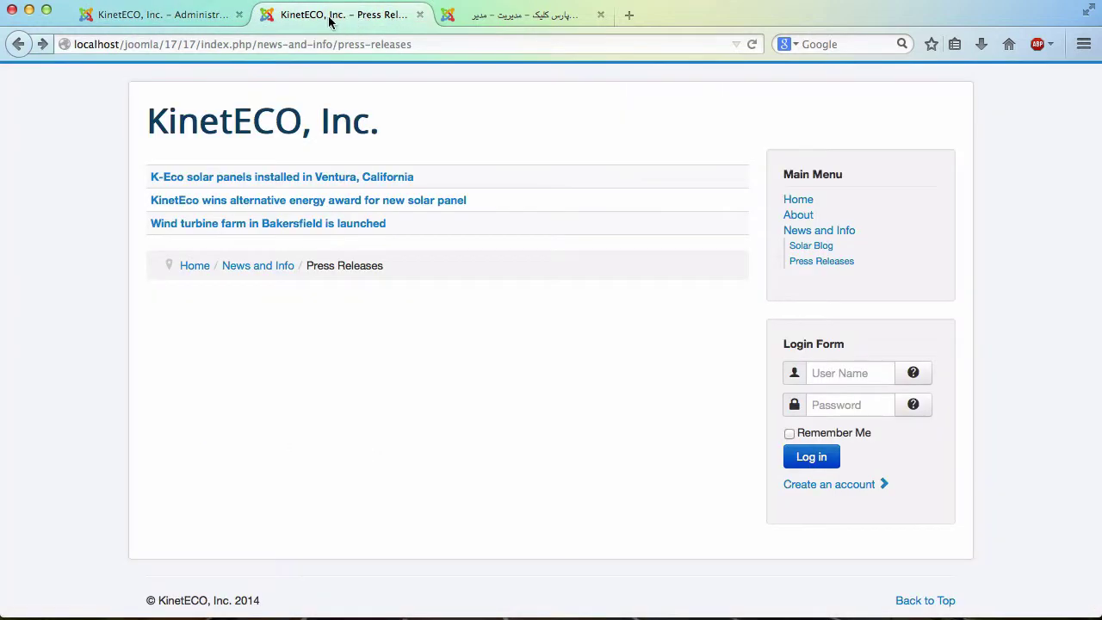
click(200, 24)
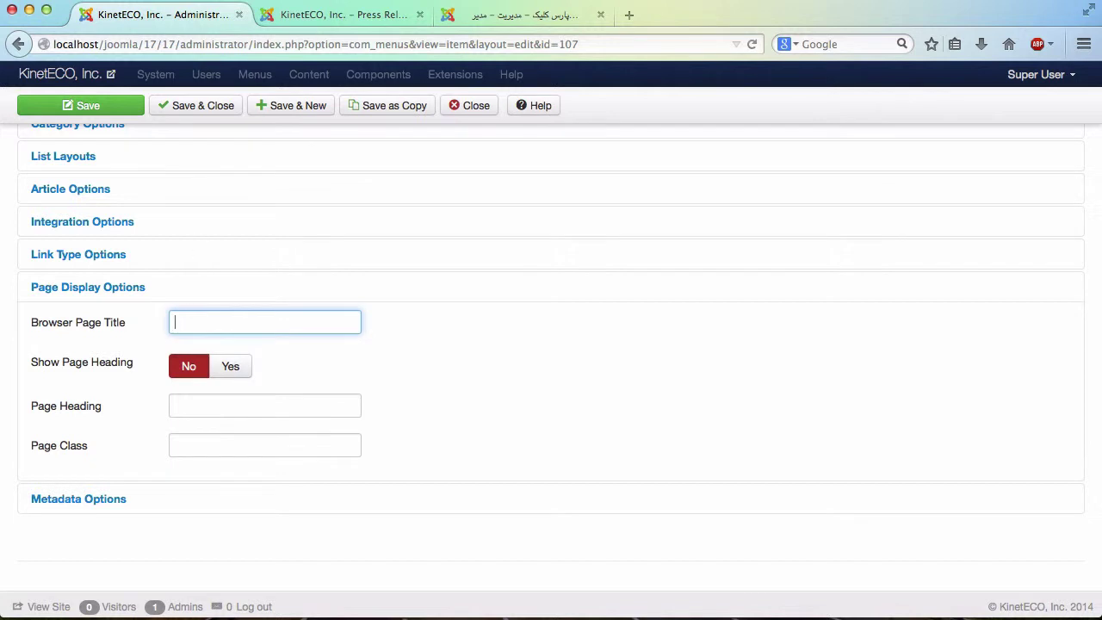
click(340, 16)
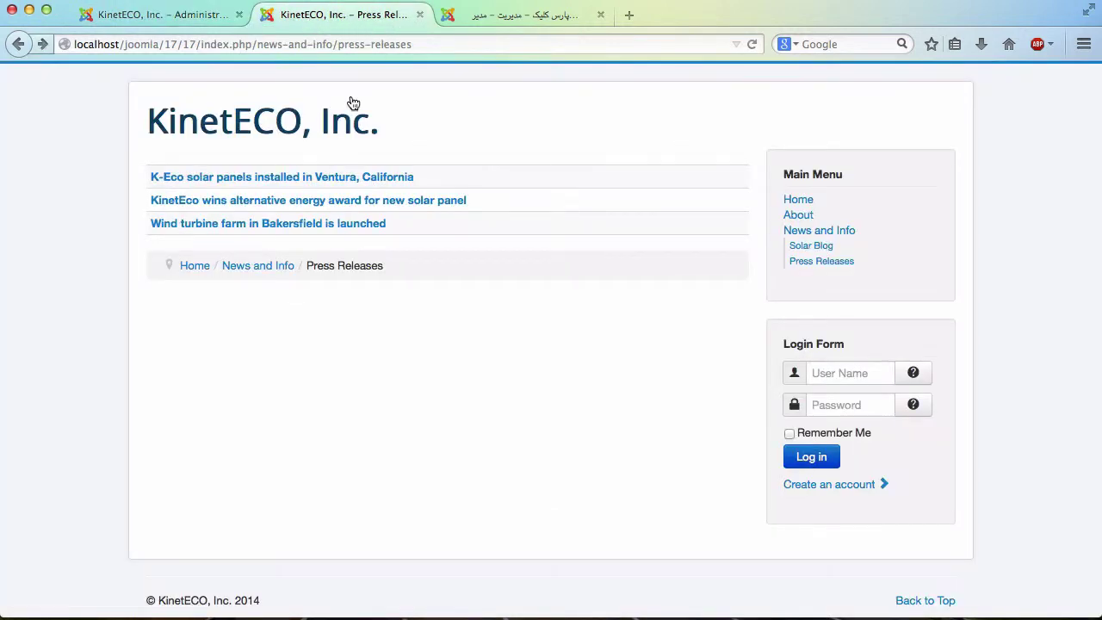
click(175, 16)
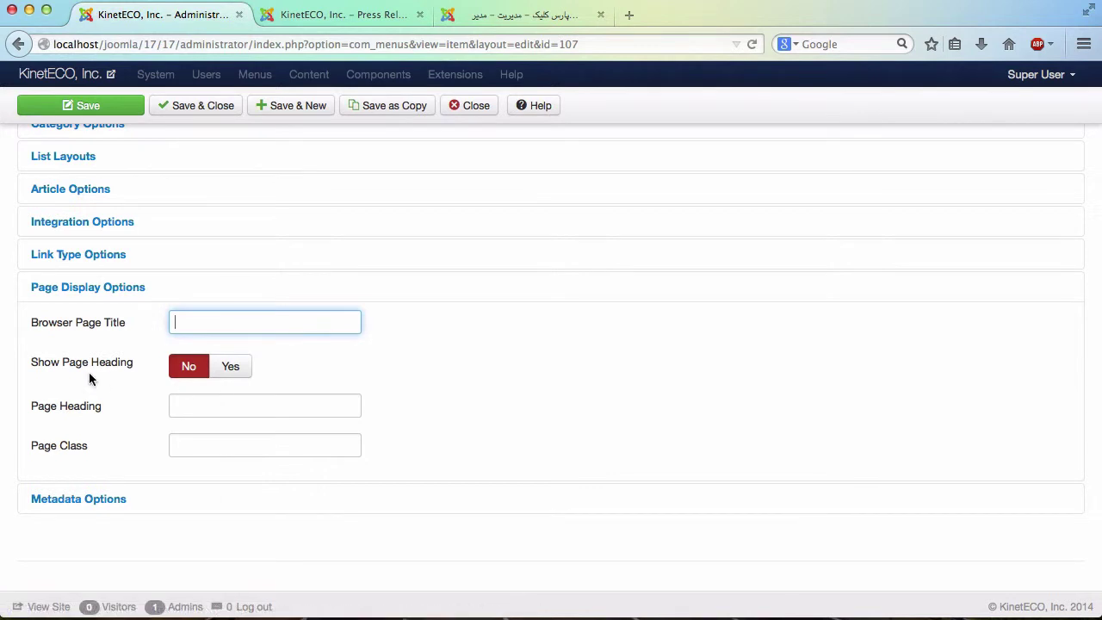
Enter 'Press Releases' as the Page Heading, set Show Page Heading to Yes, and save.
click(189, 410)
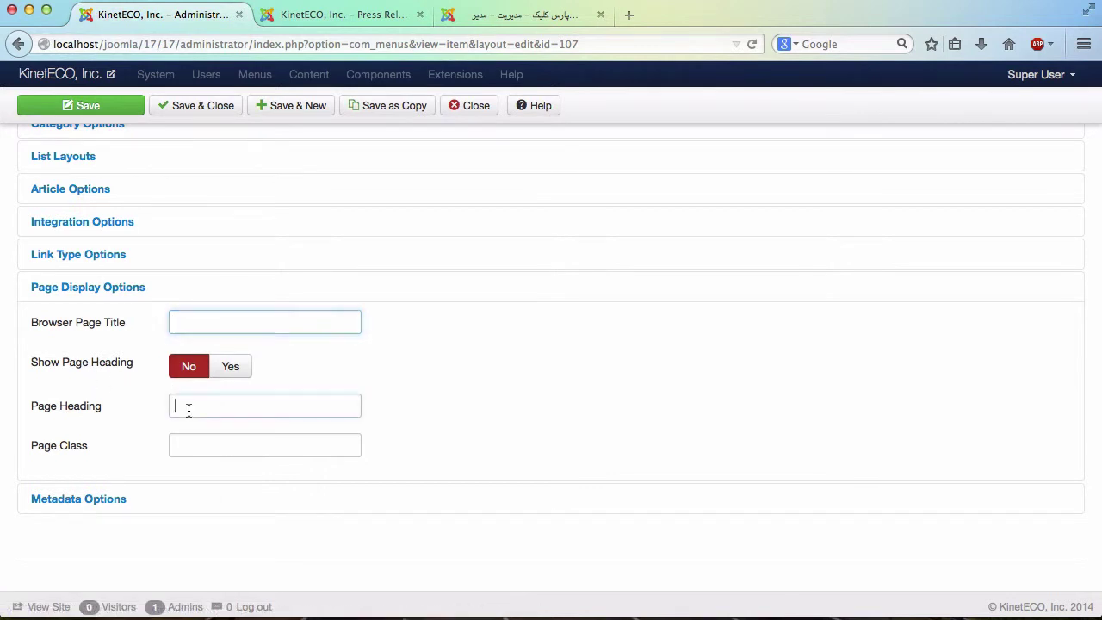
text(Pre)
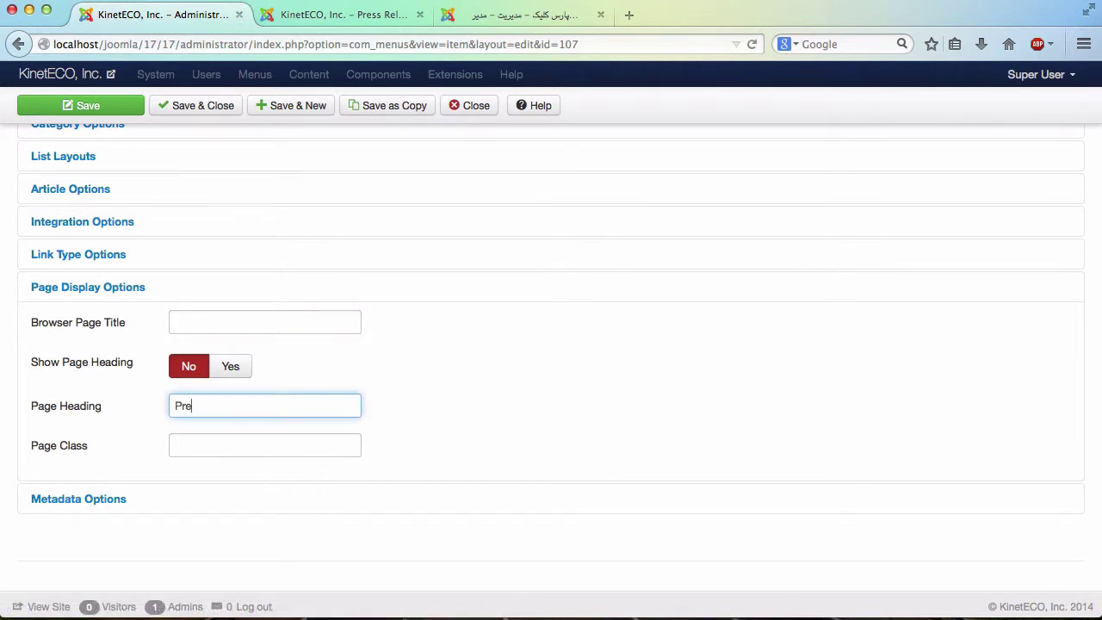
text(ss Releases)
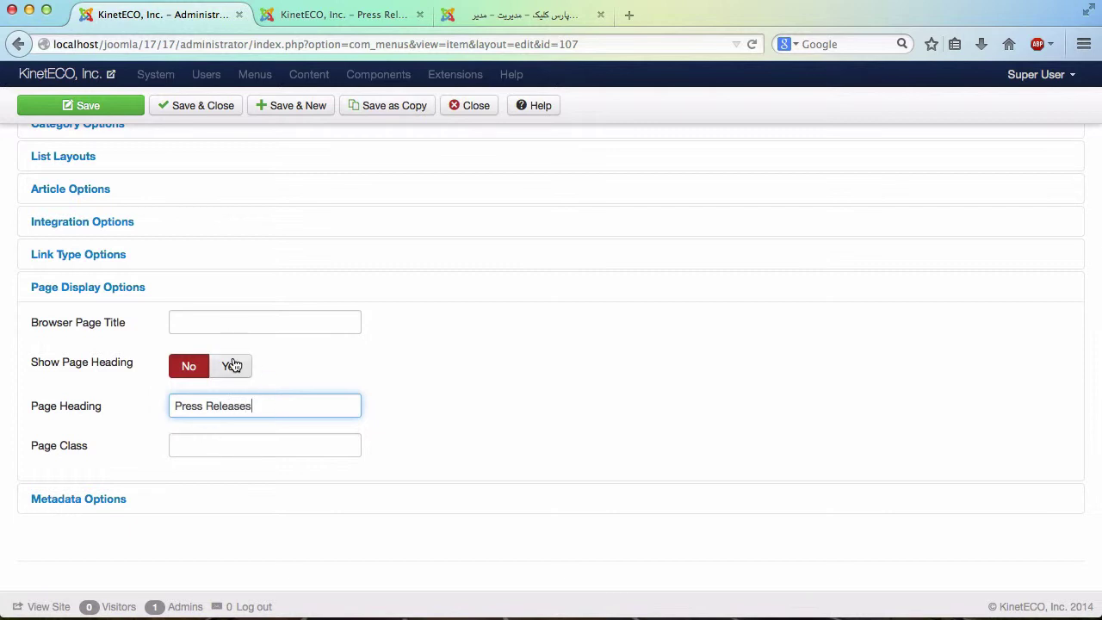
triple_click(211, 404)
click(229, 367)
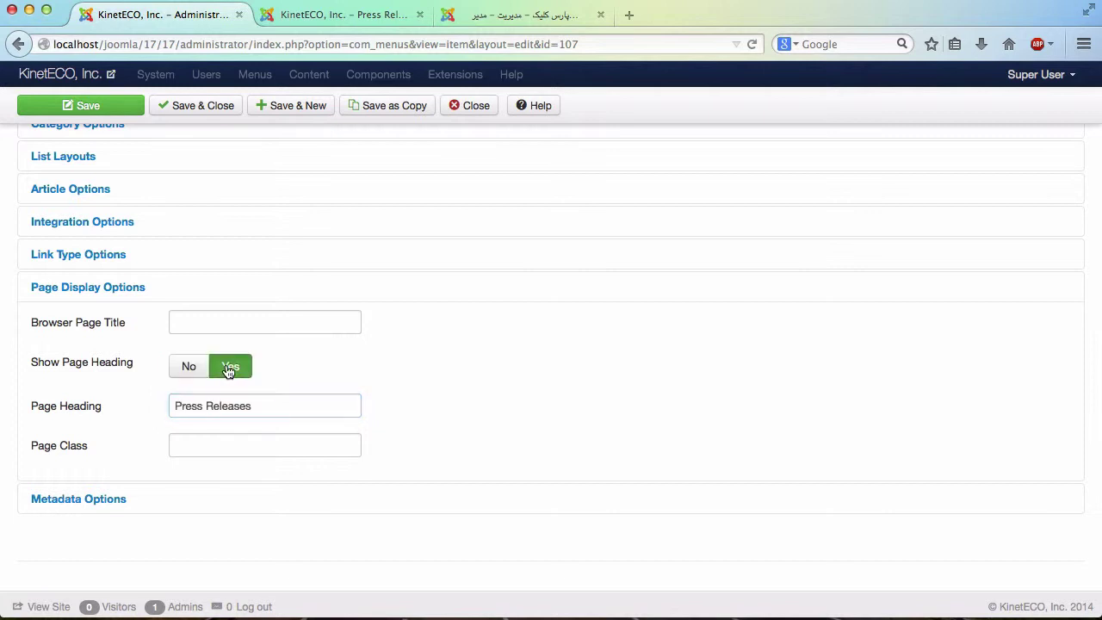
click(65, 107)
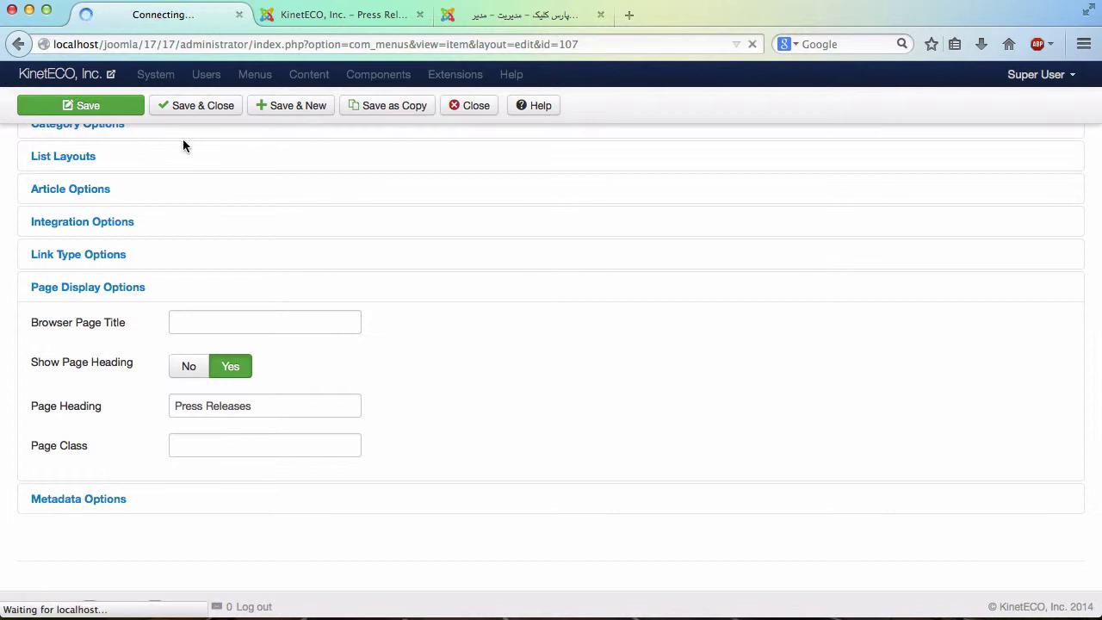
click(301, 17)
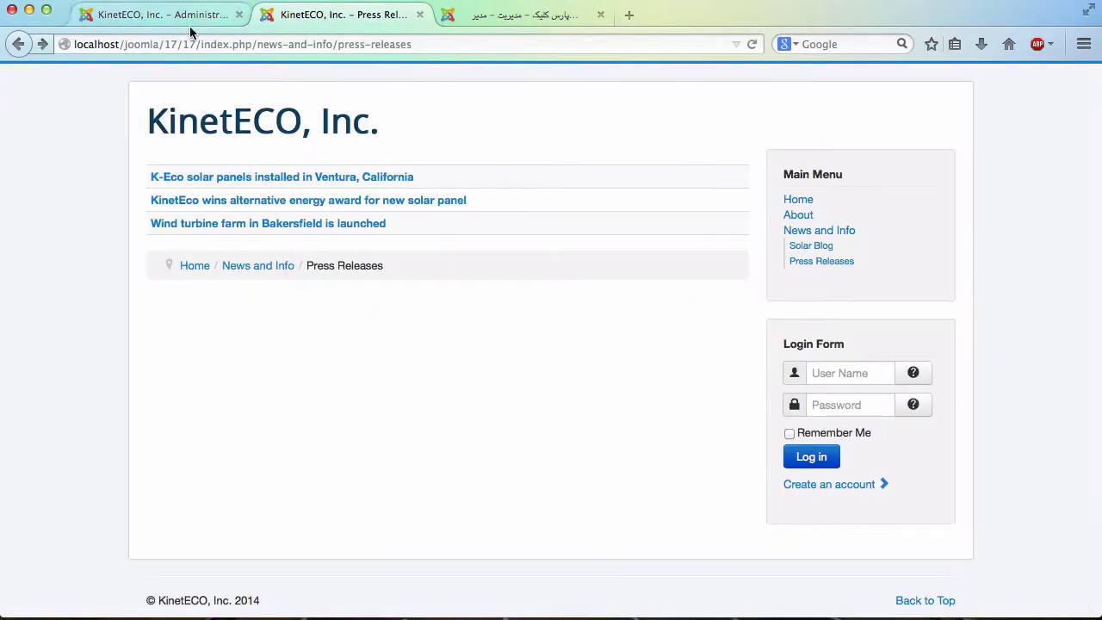
Reload the frontend and check the new 'Press Releases' heading above the article links.
click(751, 43)
drag(312, 174, 147, 172)
click(308, 188)
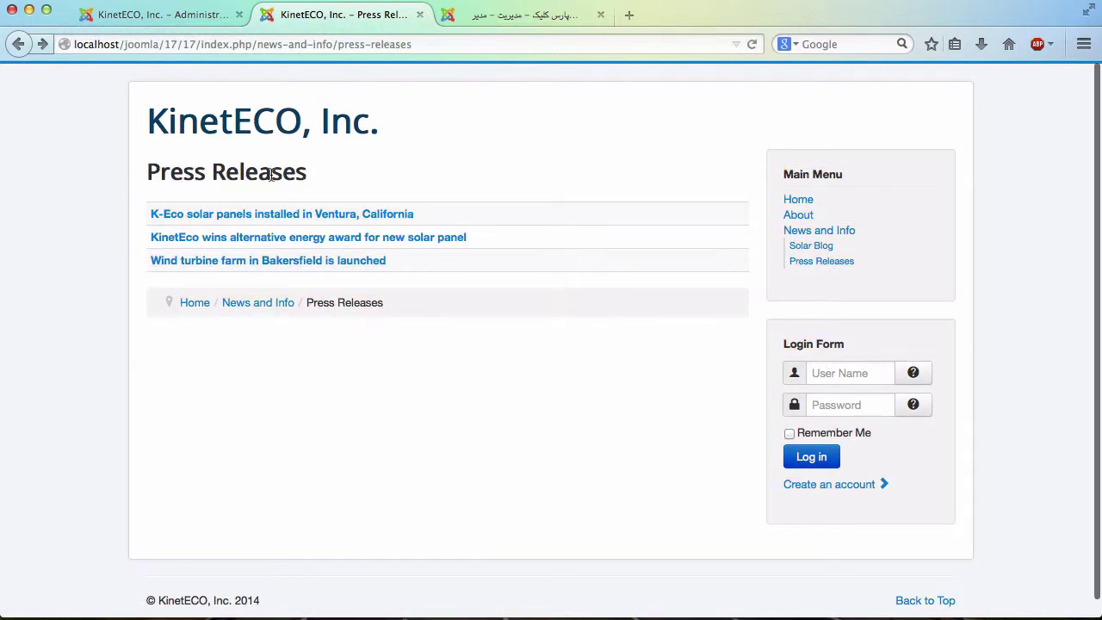
drag(306, 176, 143, 176)
triple_click(243, 162)
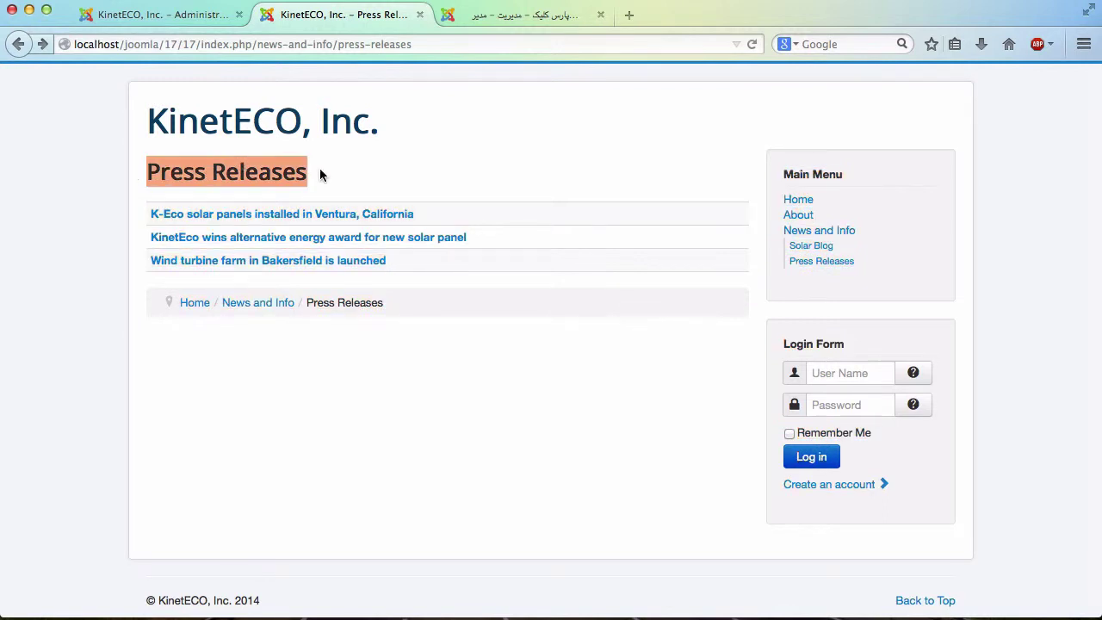
click(372, 187)
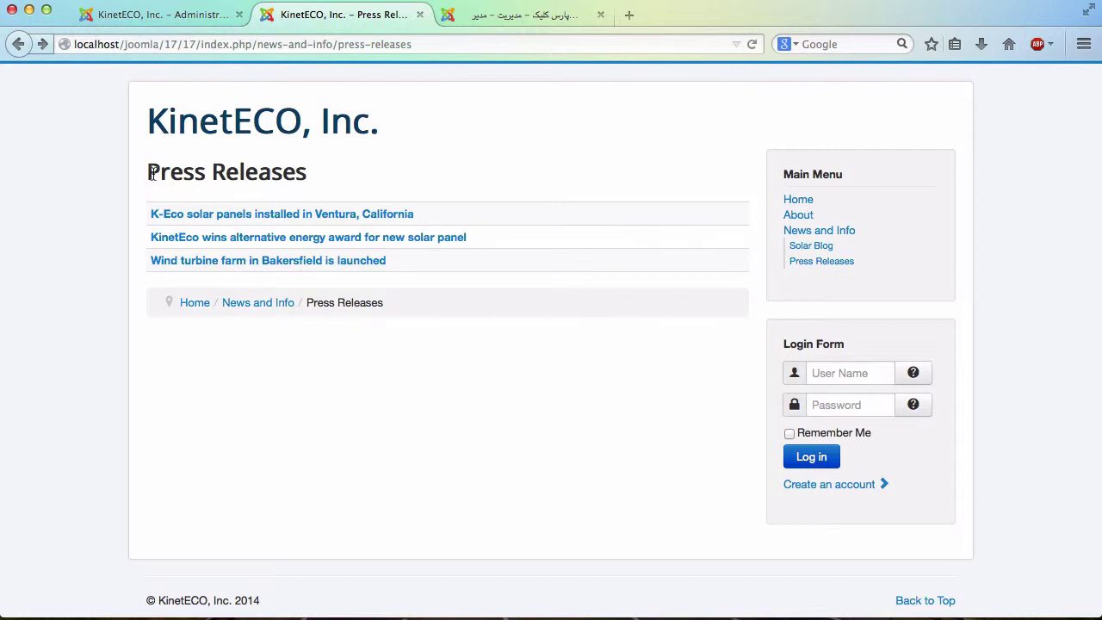
mouse_move(147, 172)
mouse_down()
mouse_move(300, 170)
mouse_move(147, 171)
mouse_up()
double_click(322, 142)
click(345, 186)
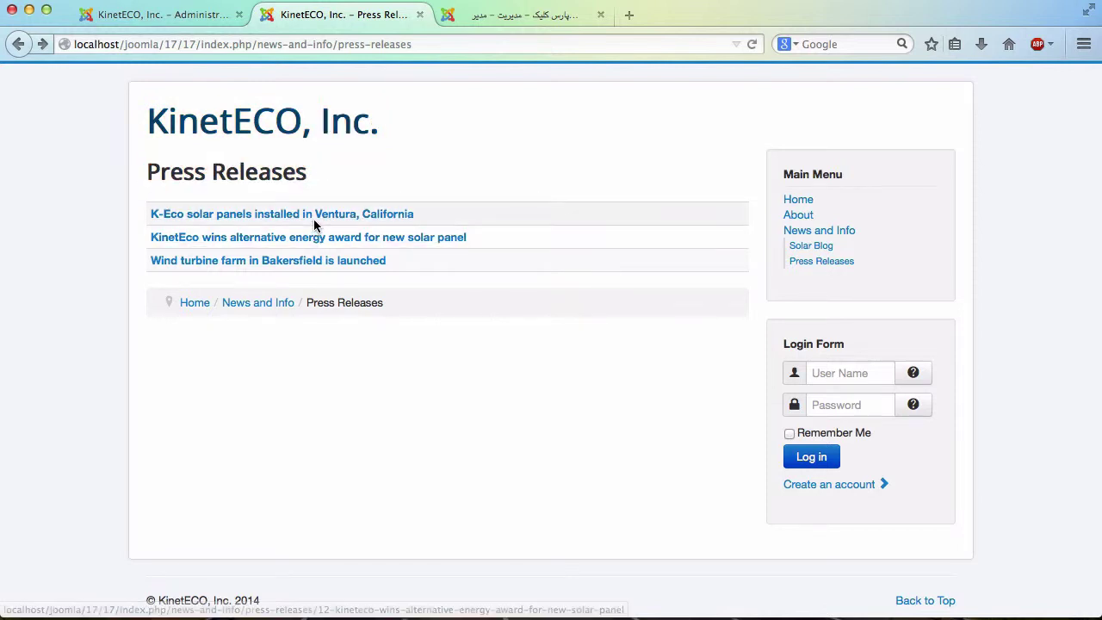
Open the first press release, return to the list, then go back to the menu item editor.
click(328, 215)
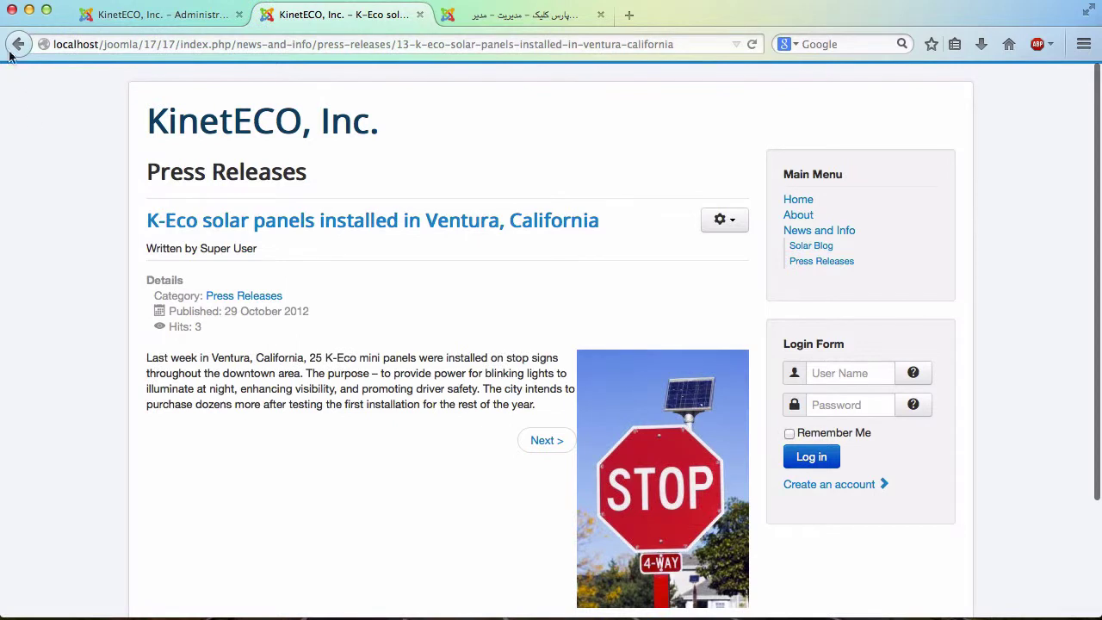
click(14, 45)
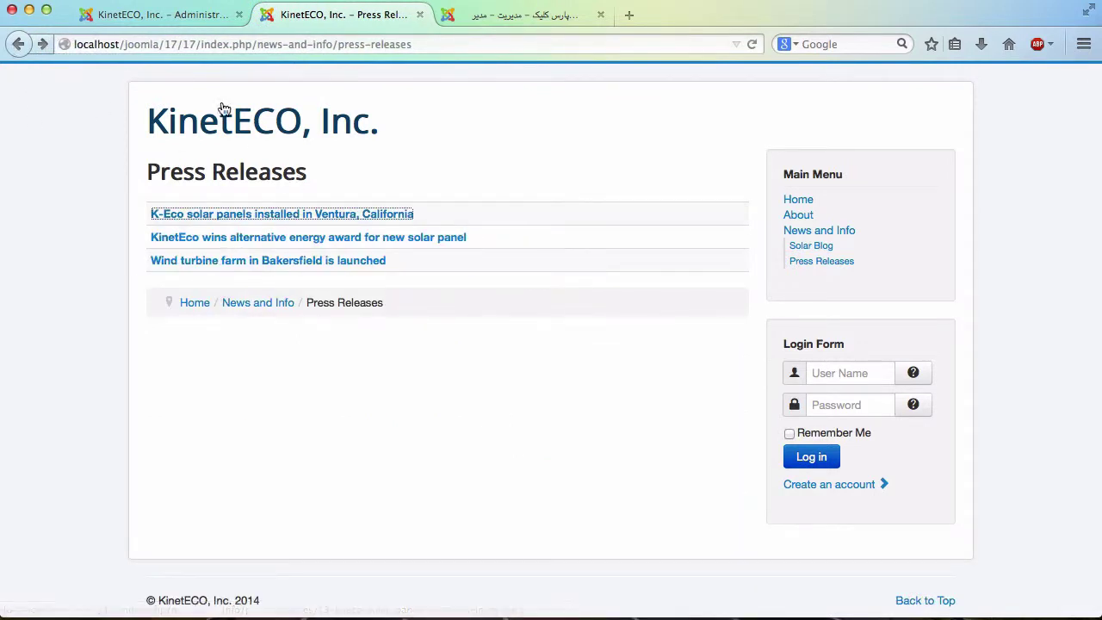
click(181, 19)
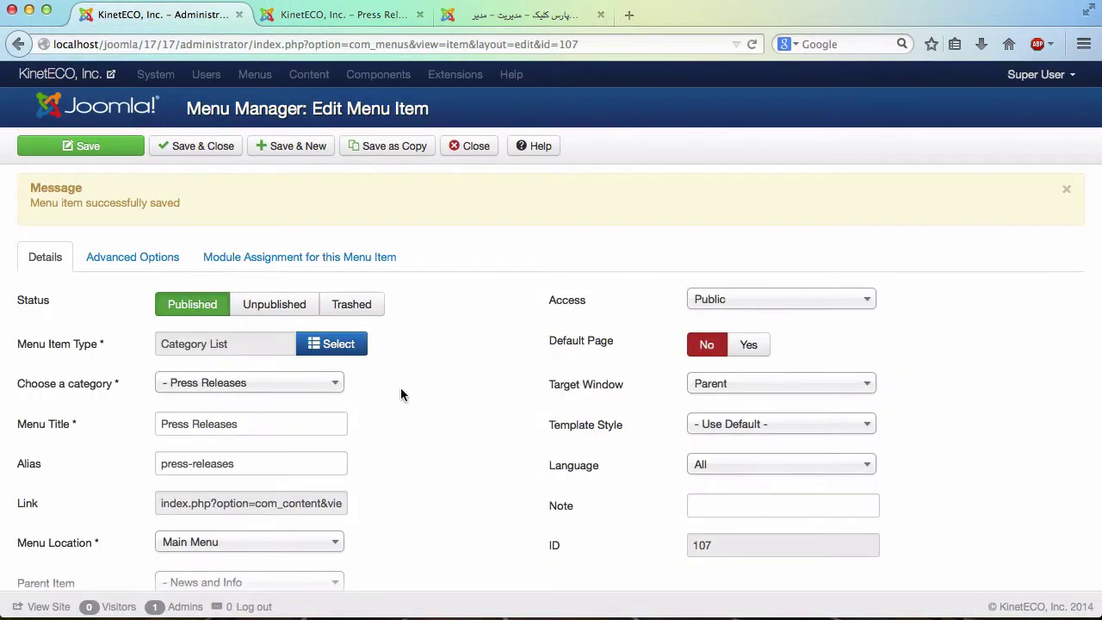
Open the menu item's Advanced Options and compare them with the site's Press Releases page.
click(100, 260)
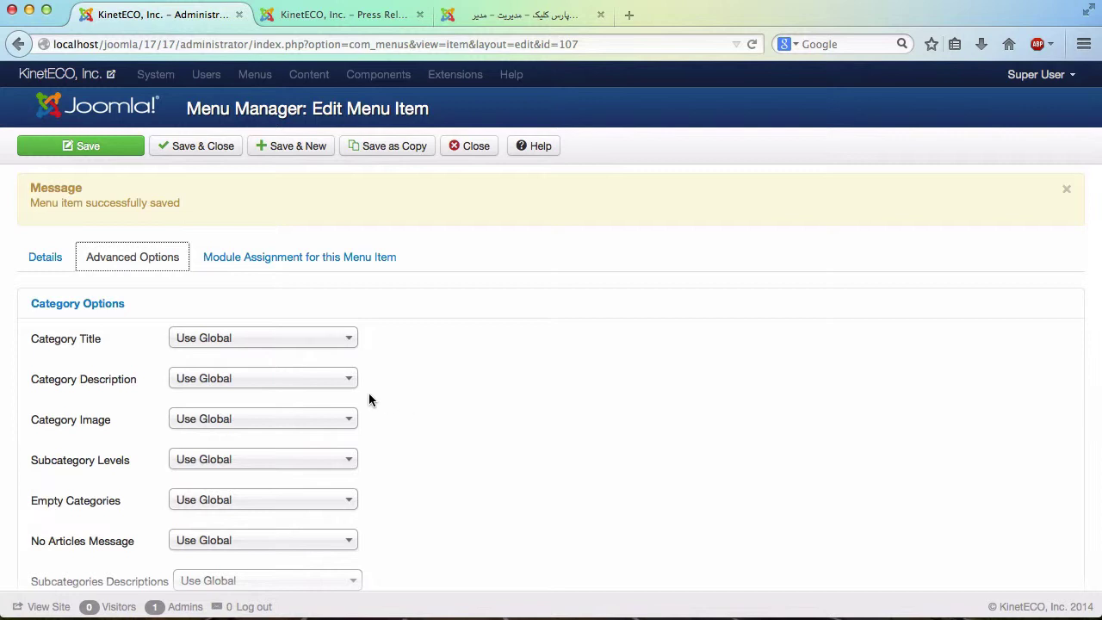
mouse_move(91, 383)
scroll(107, 356, down, 2)
click(302, 14)
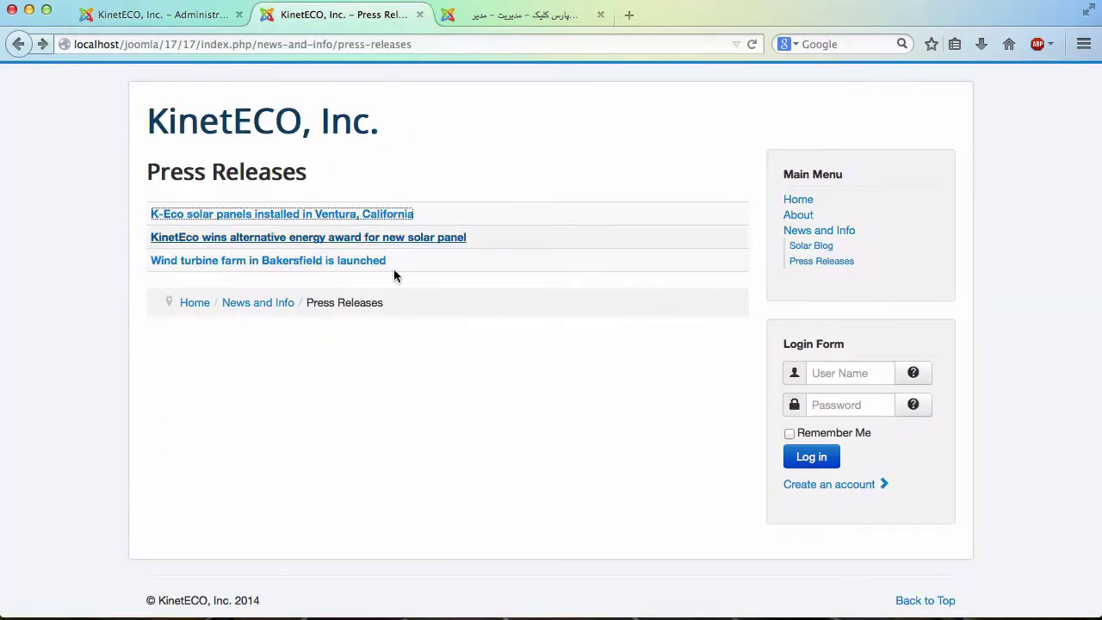
click(164, 15)
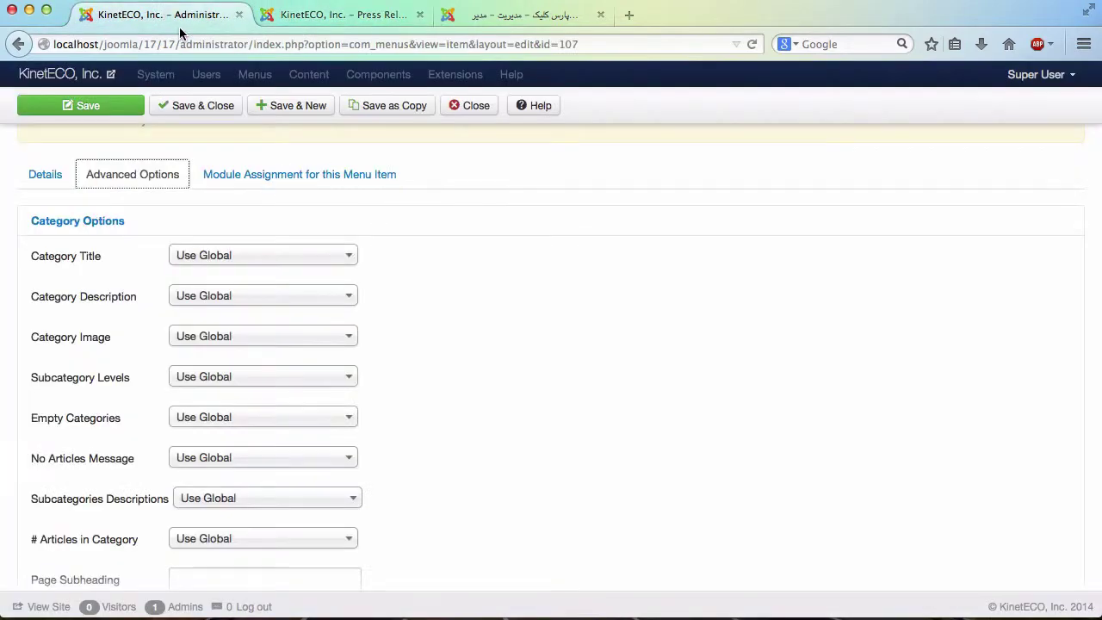
click(288, 24)
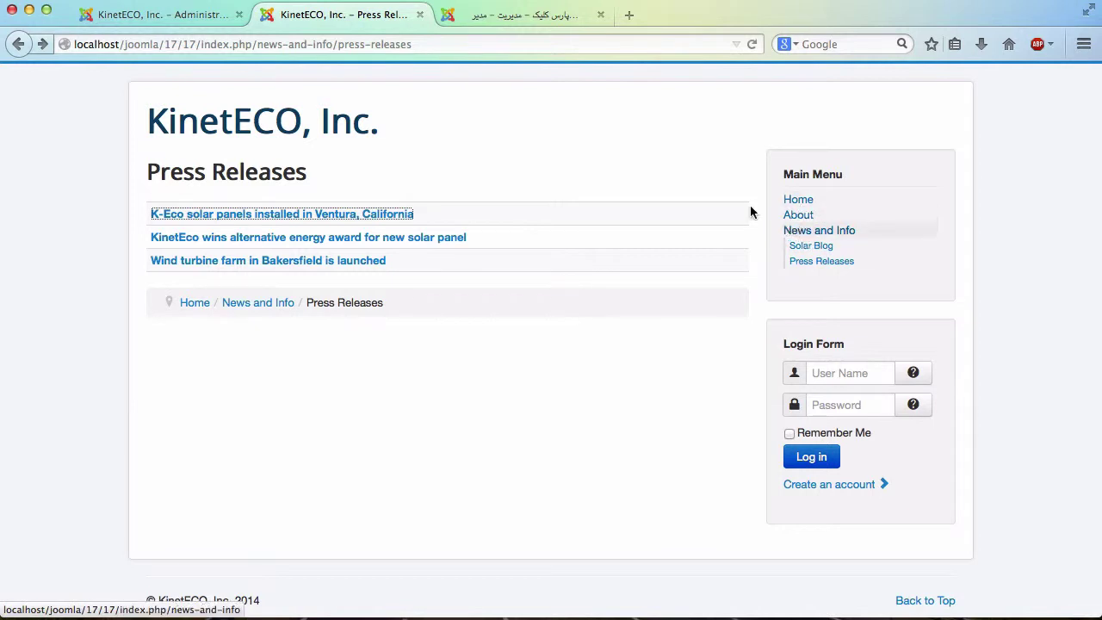
click(116, 15)
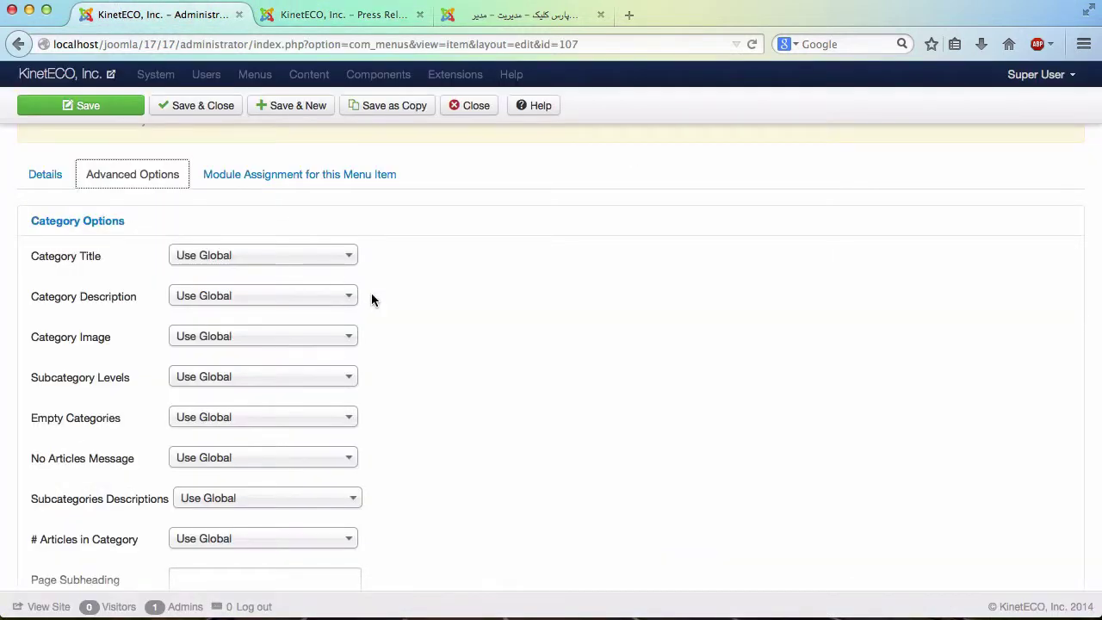
Set Category Description to Show, Save then Save & Close, and reload the site page.
click(224, 304)
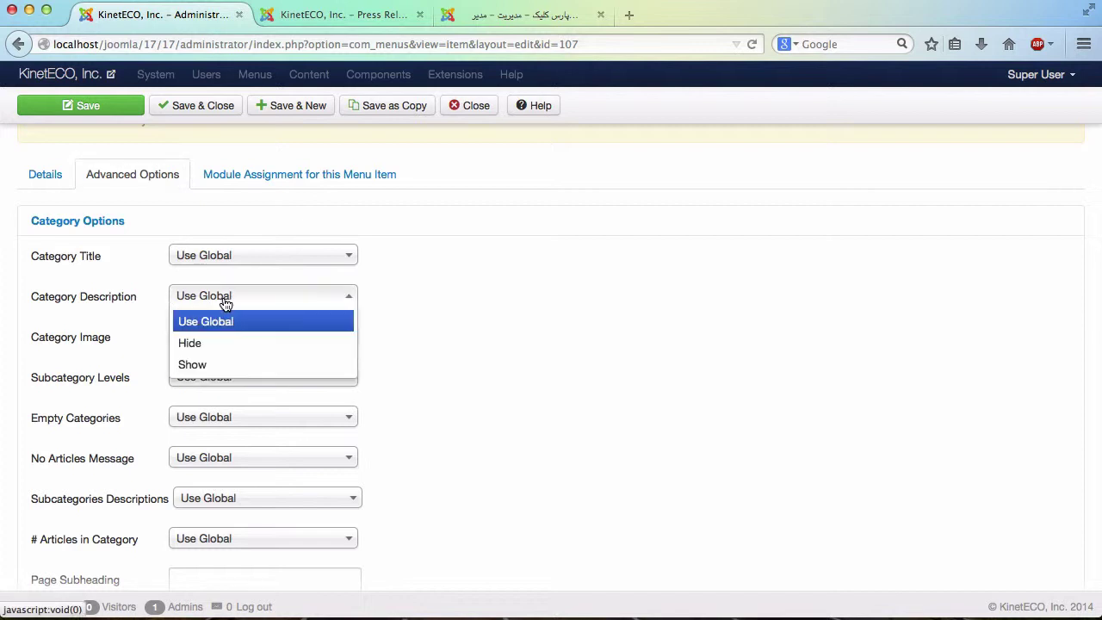
click(210, 366)
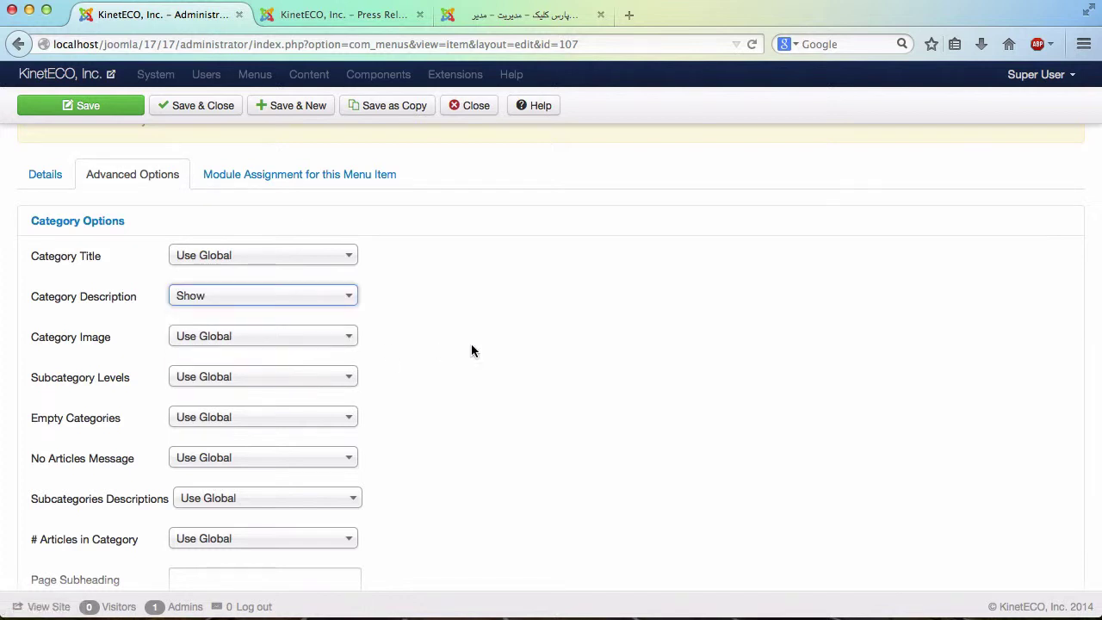
click(78, 110)
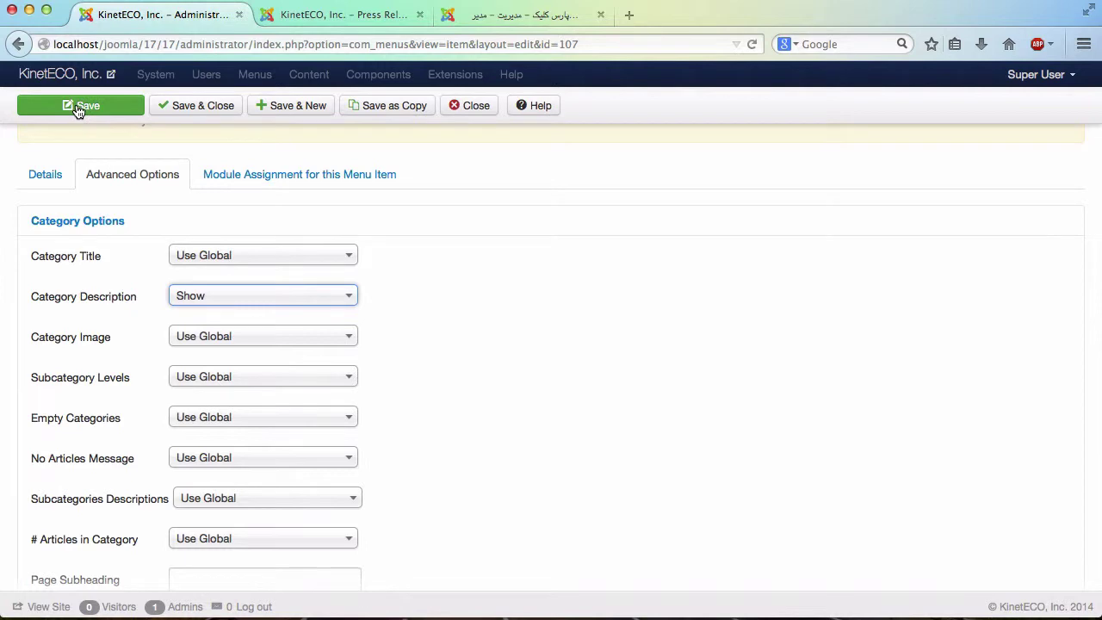
click(188, 114)
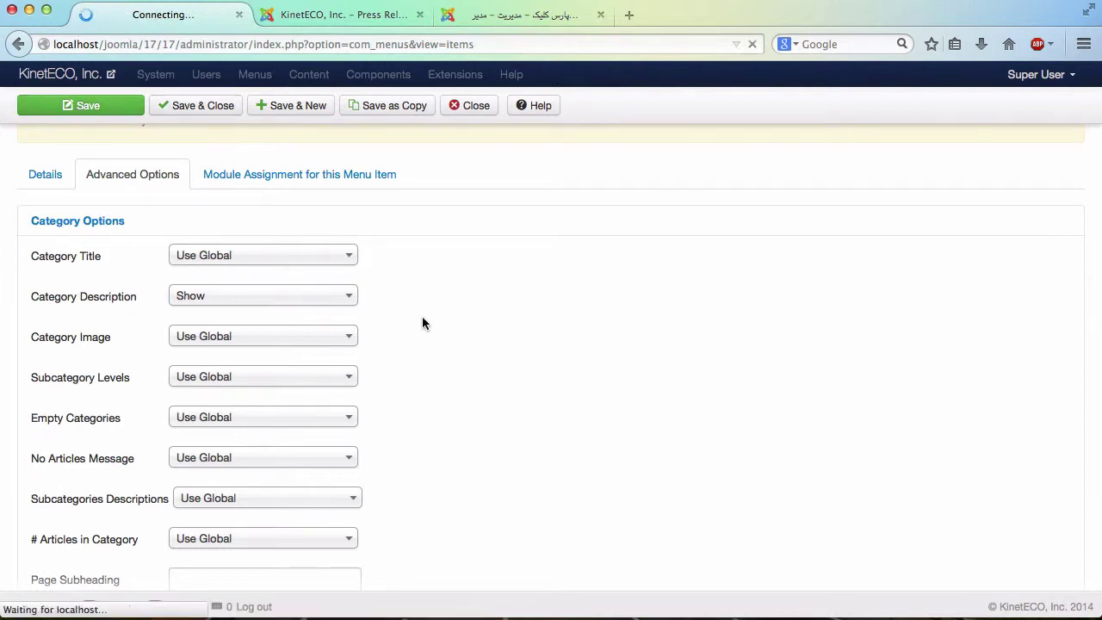
click(259, 16)
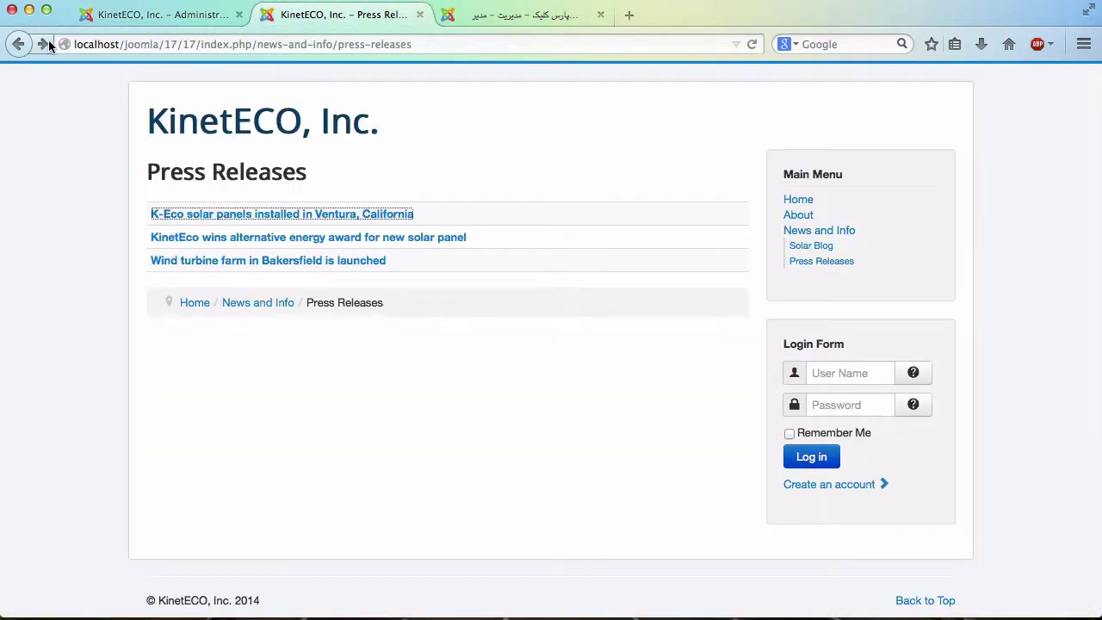
click(751, 44)
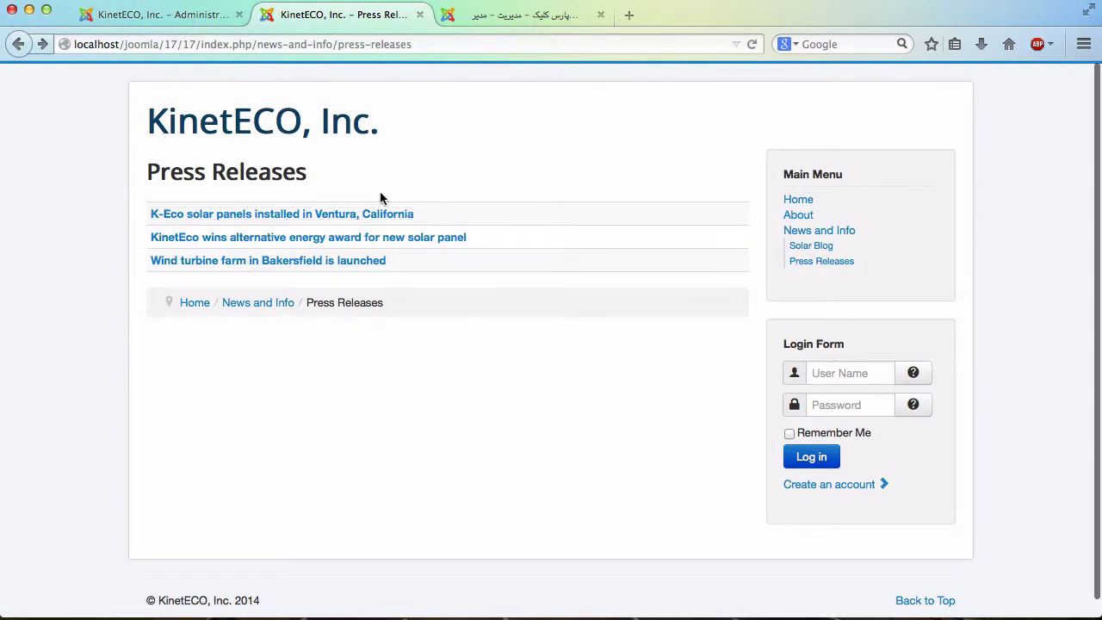
Go to Content > Category Manager and open the Press Releases category's edit form.
click(165, 21)
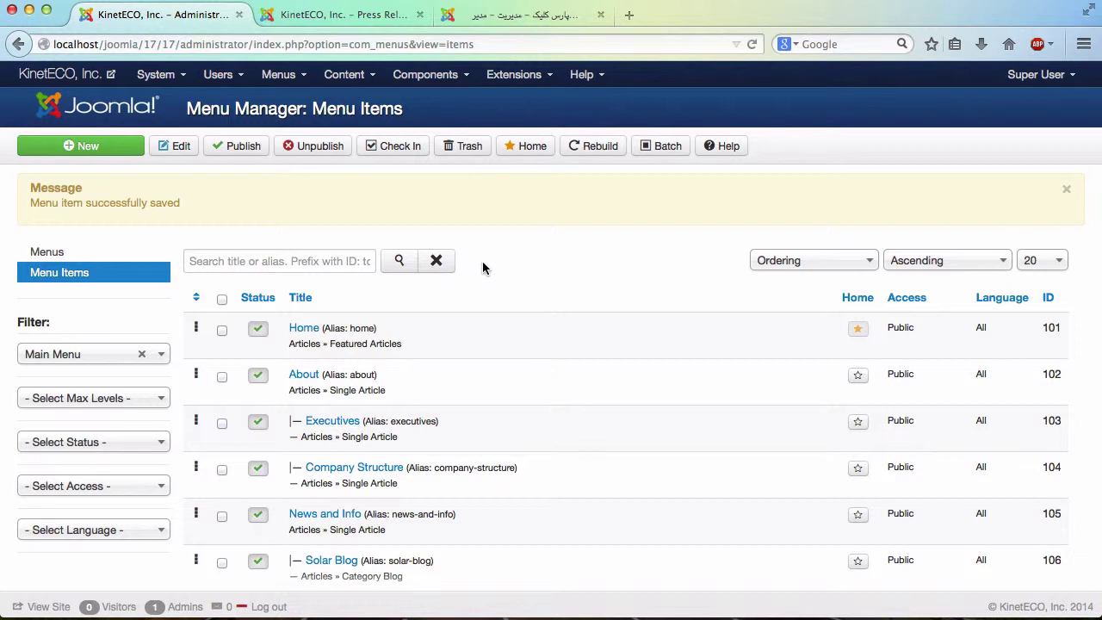
click(349, 76)
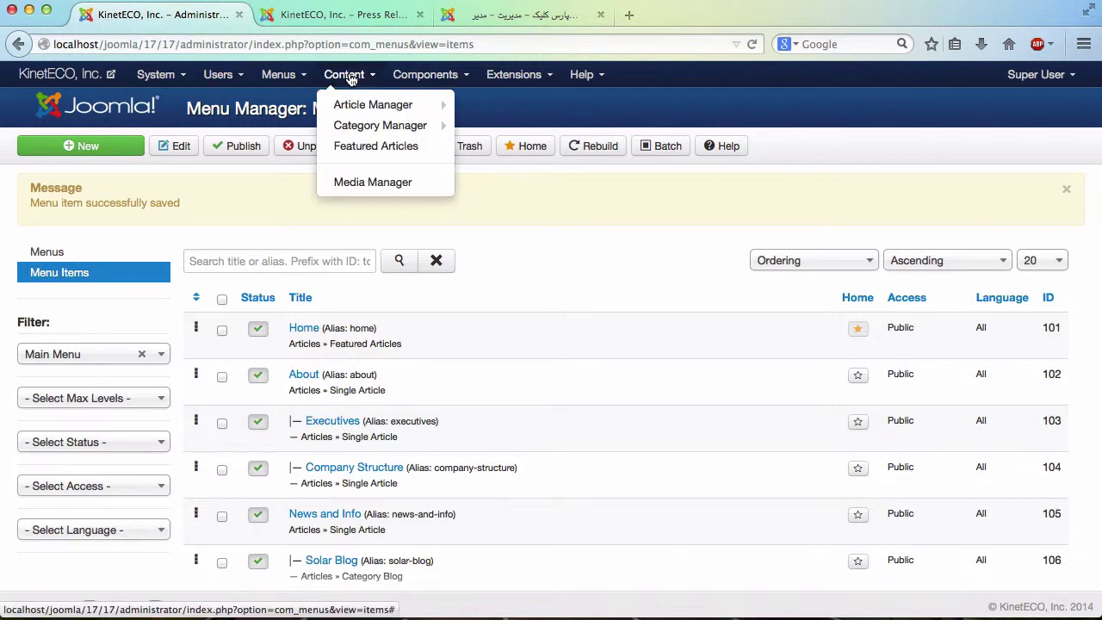
click(363, 127)
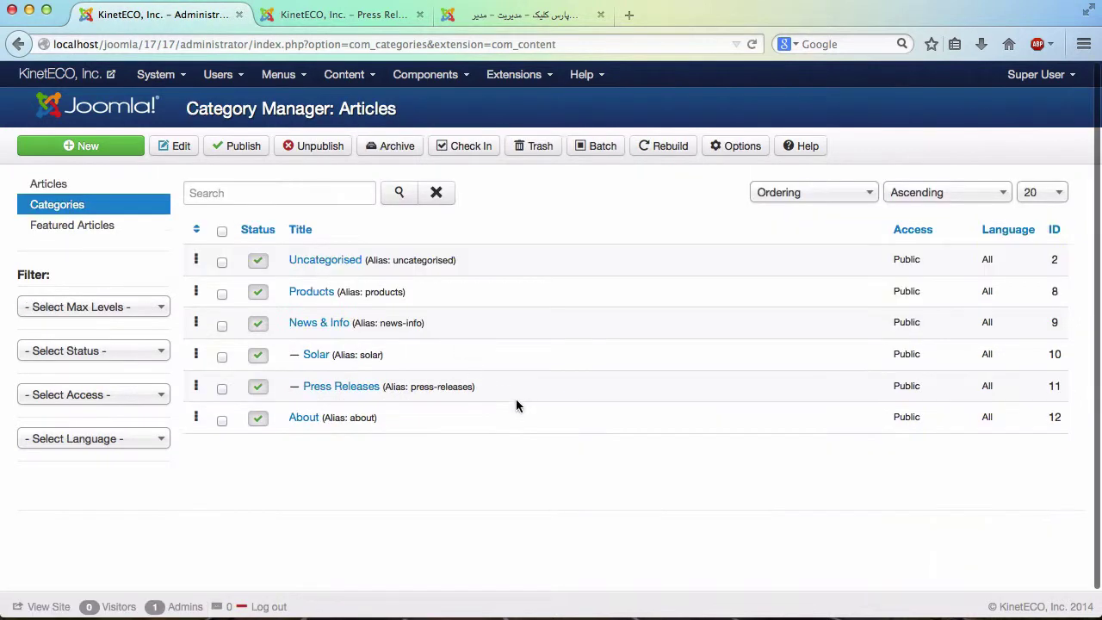
click(368, 389)
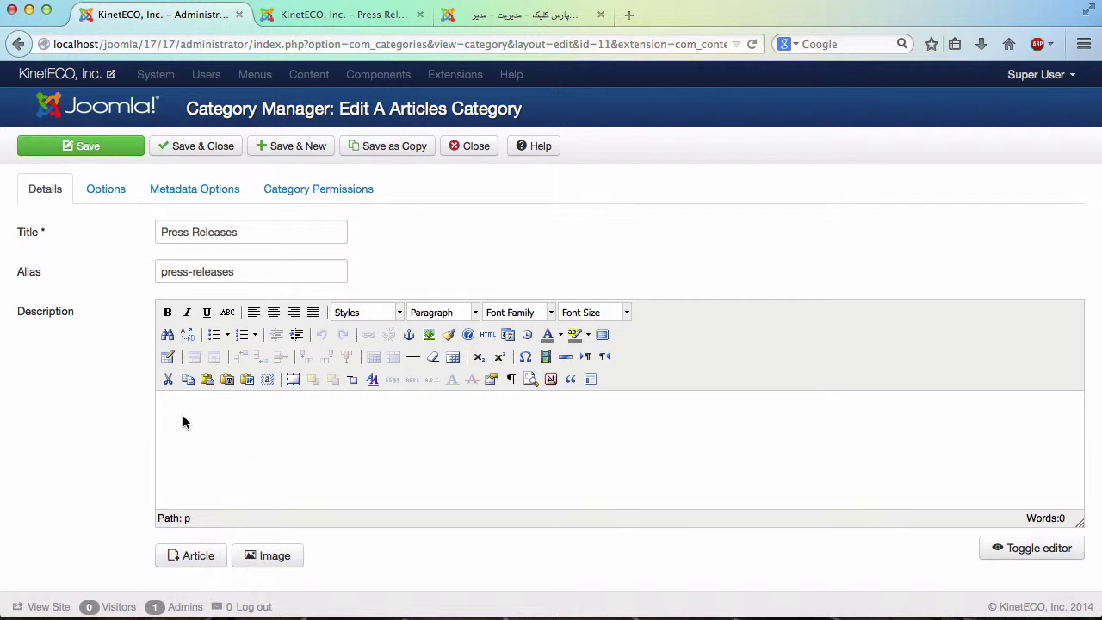
Copy all the text from press release.txt in Finder, then close the file.
click(43, 613)
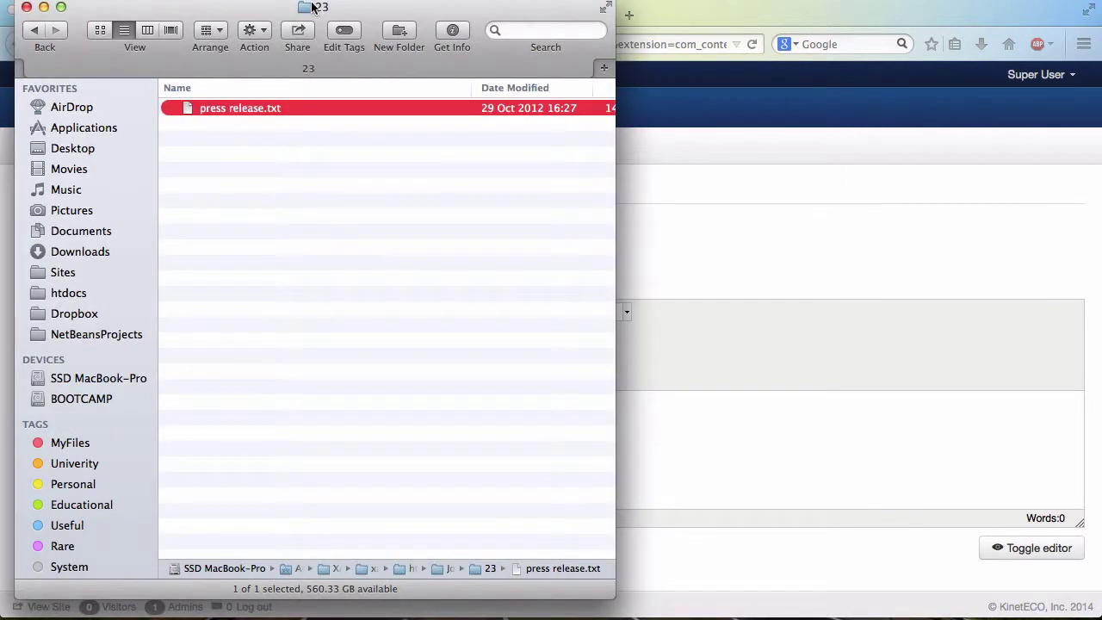
click(251, 108)
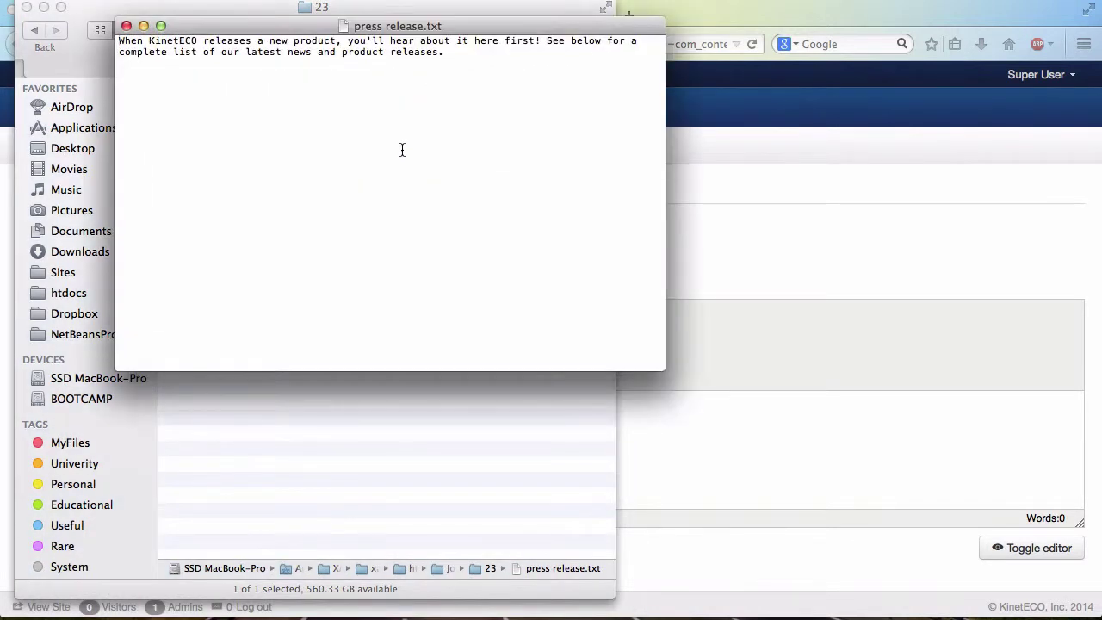
key(super+a)
key(super+c)
key(super+q)
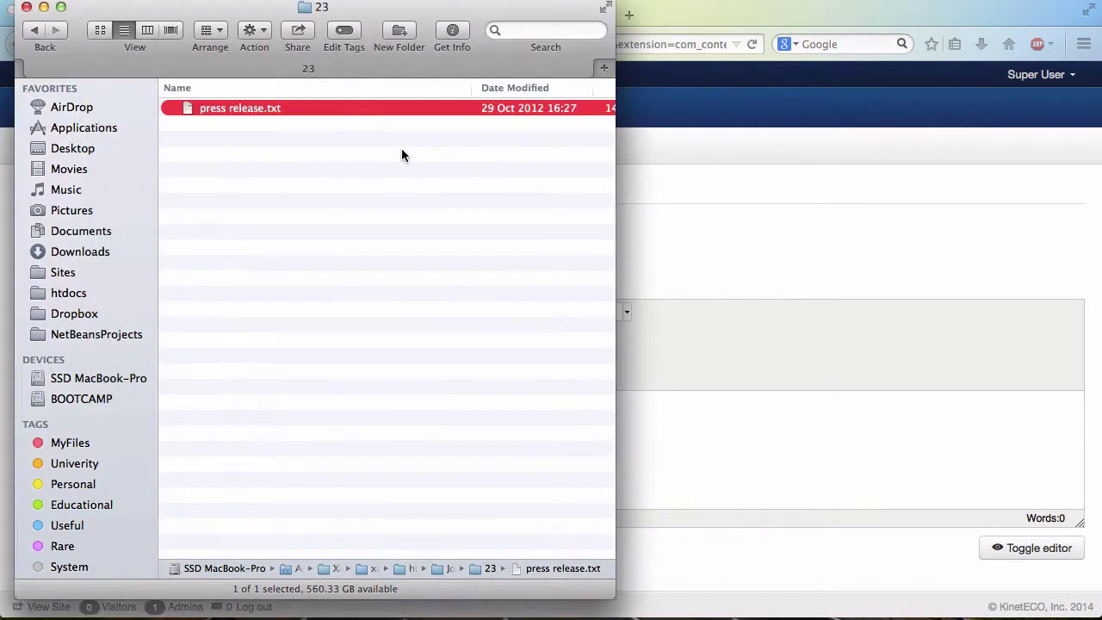
Paste the paragraph into the Press Releases category description and save and close the category.
click(609, 423)
key(super+v)
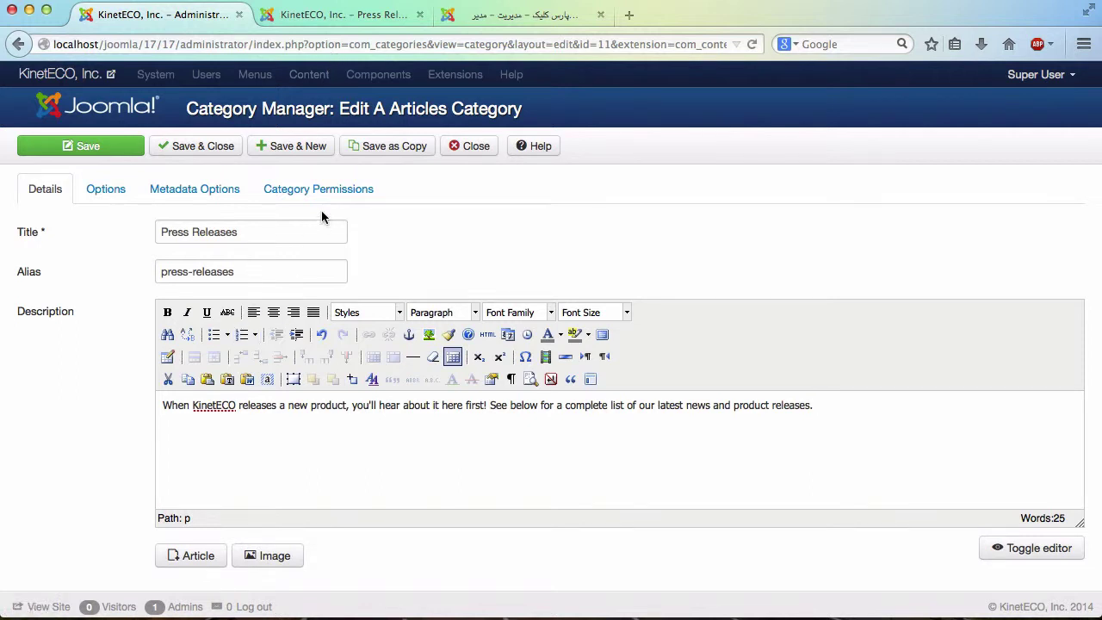
click(227, 148)
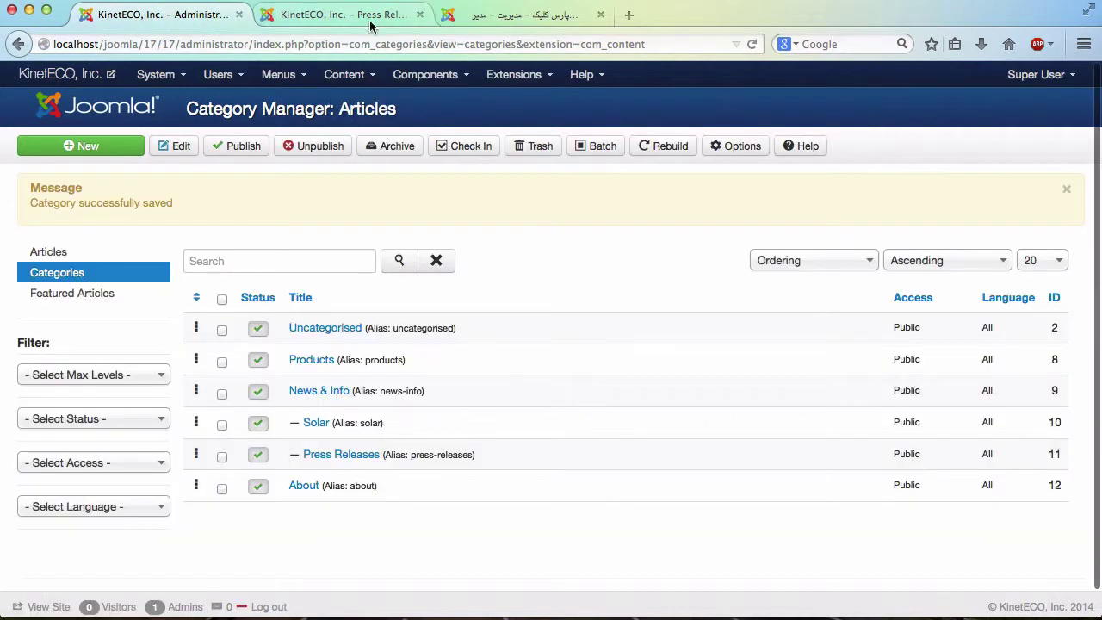
Reload the frontend Press Releases page and check the new description paragraph above the three articles.
click(370, 19)
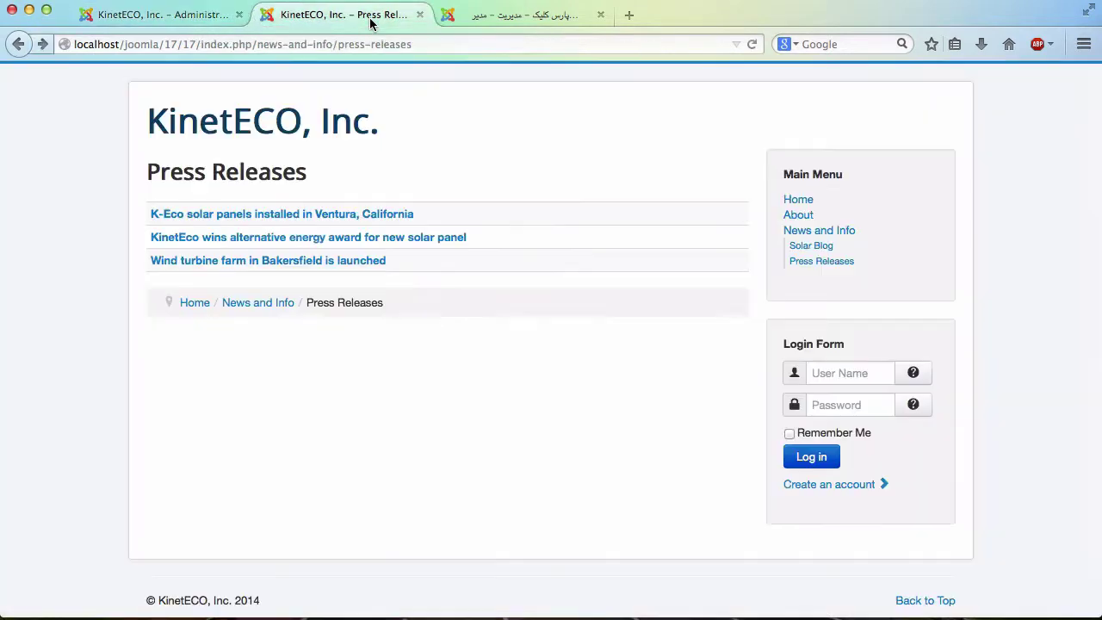
click(753, 44)
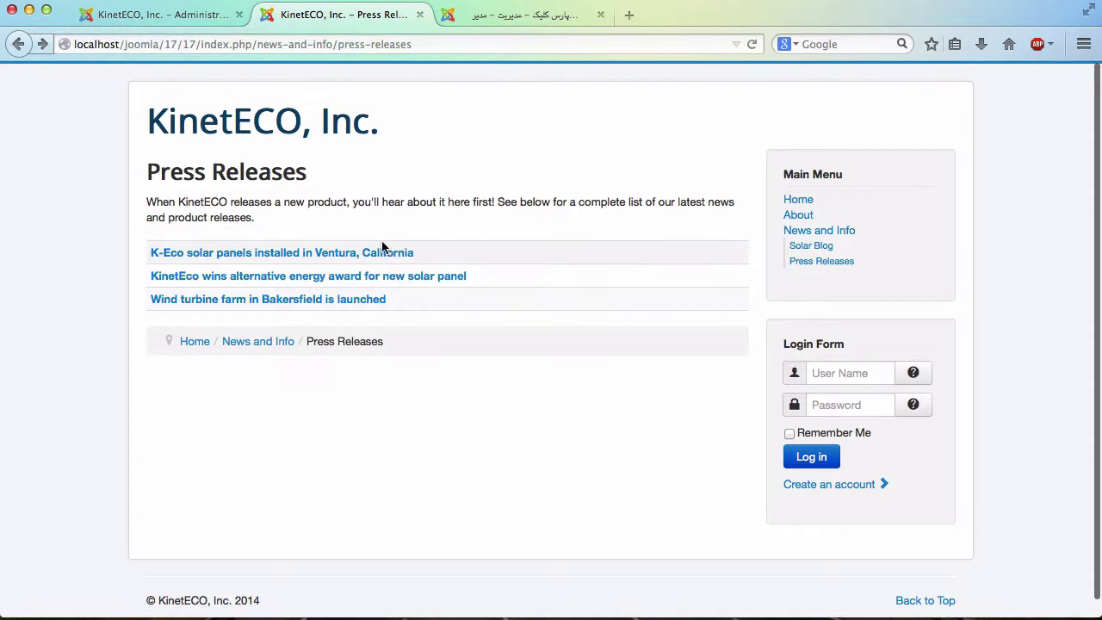
drag(283, 229, 137, 207)
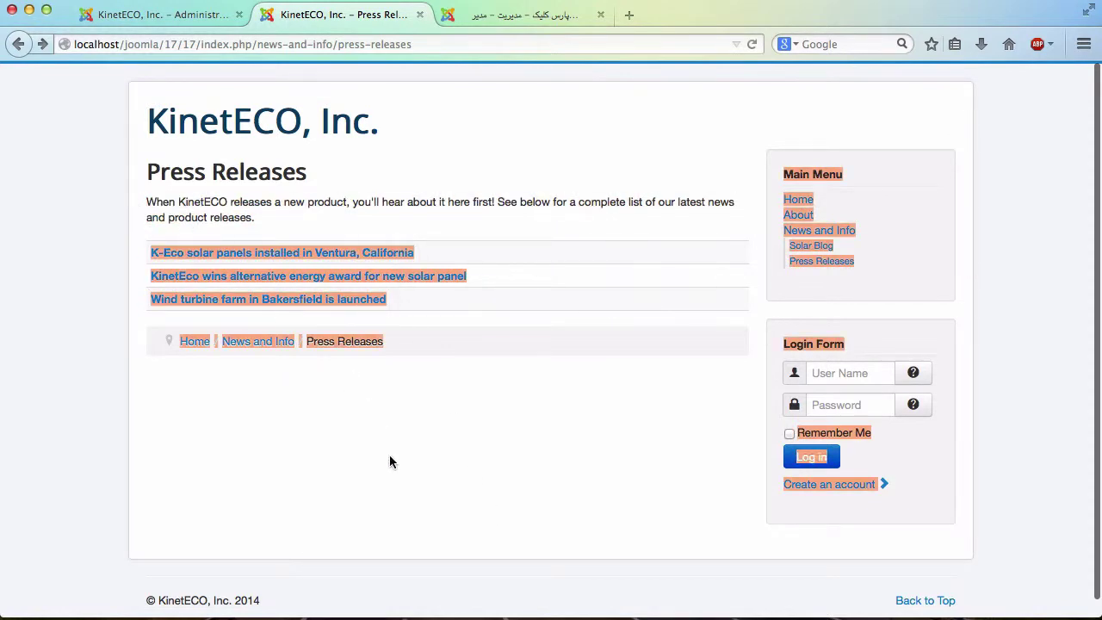
click(410, 437)
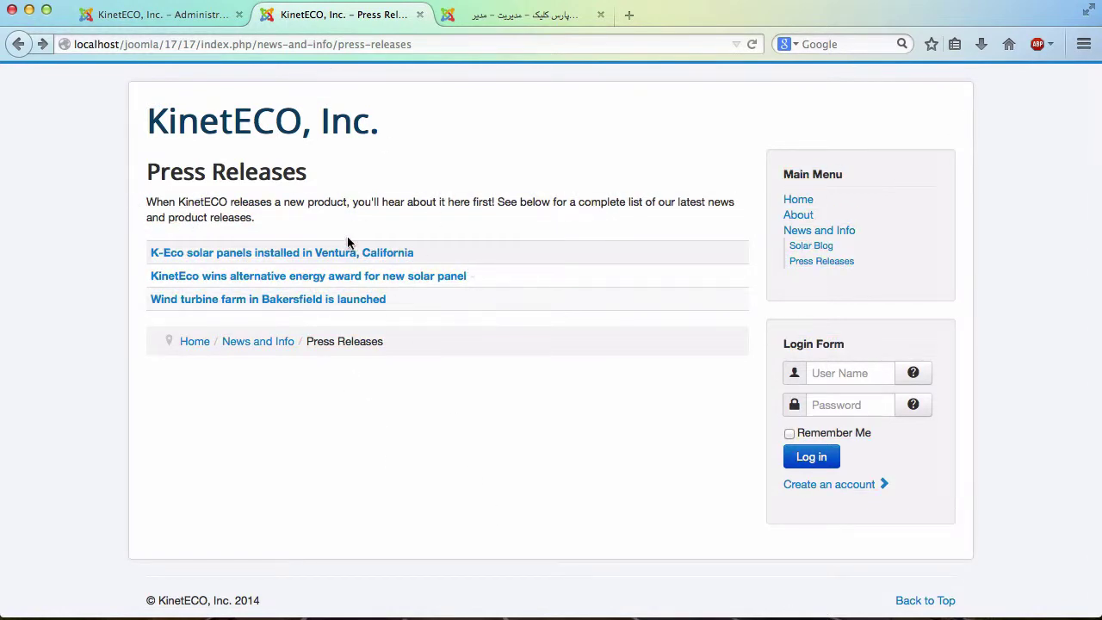